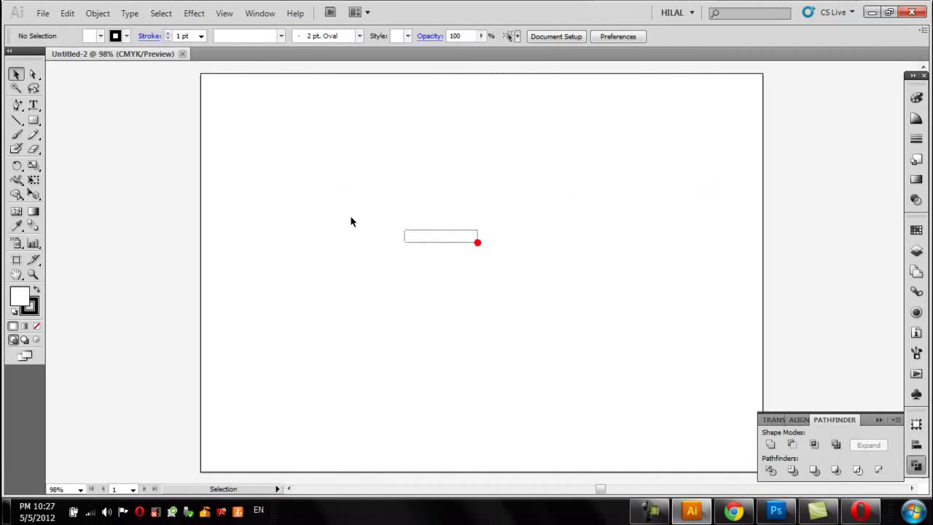
Draw a rough blue rounded rectangle, then delete it.
{"action": "left_click_drag", "start_coordinate": [33, 121], "coordinate": [125, 136]}
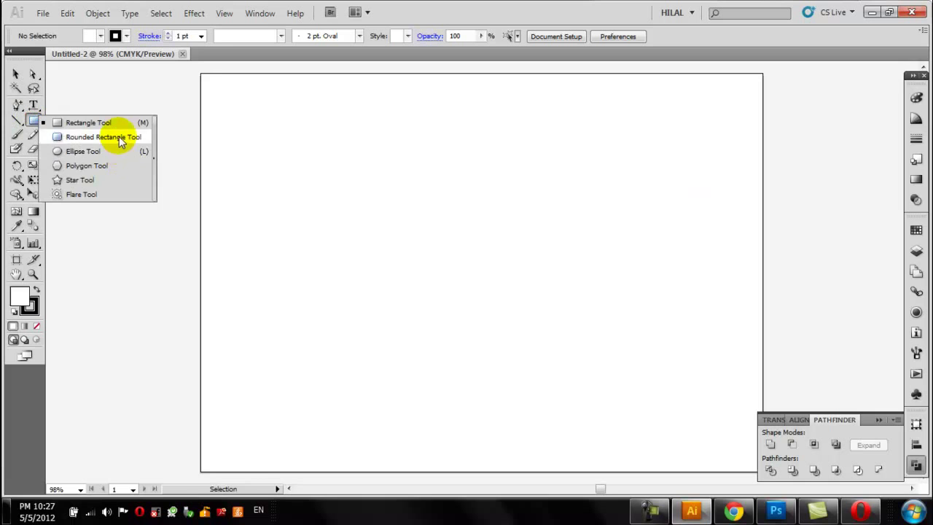
{"action": "left_click_drag", "start_coordinate": [405, 173], "coordinate": [578, 296]}
{"action": "left_click", "coordinate": [96, 36]}
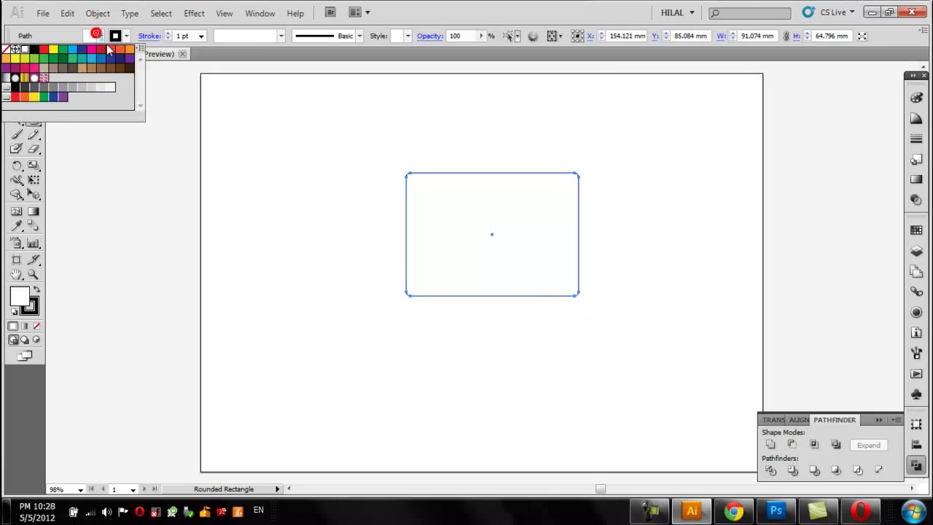
{"action": "left_click", "coordinate": [101, 60]}
{"action": "right_click", "coordinate": [506, 239]}
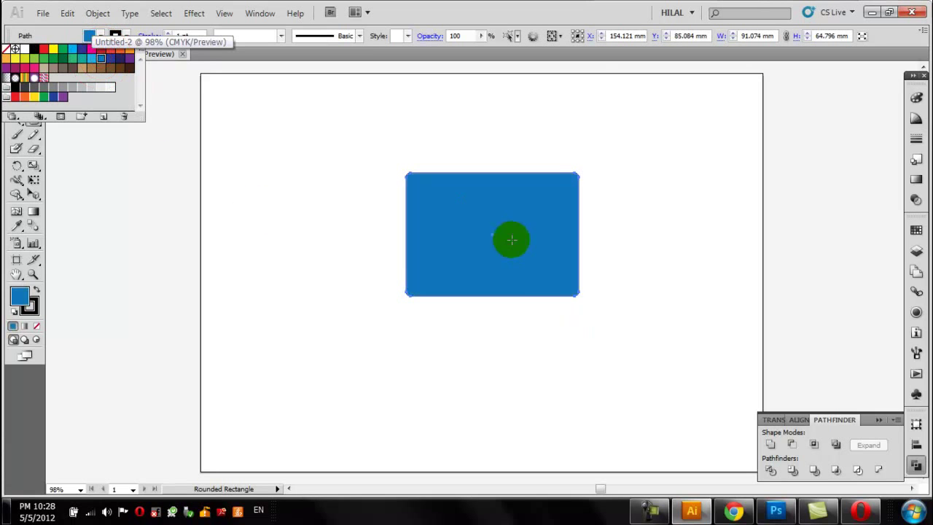
{"action": "left_click", "coordinate": [16, 75]}
{"action": "left_click", "coordinate": [342, 122]}
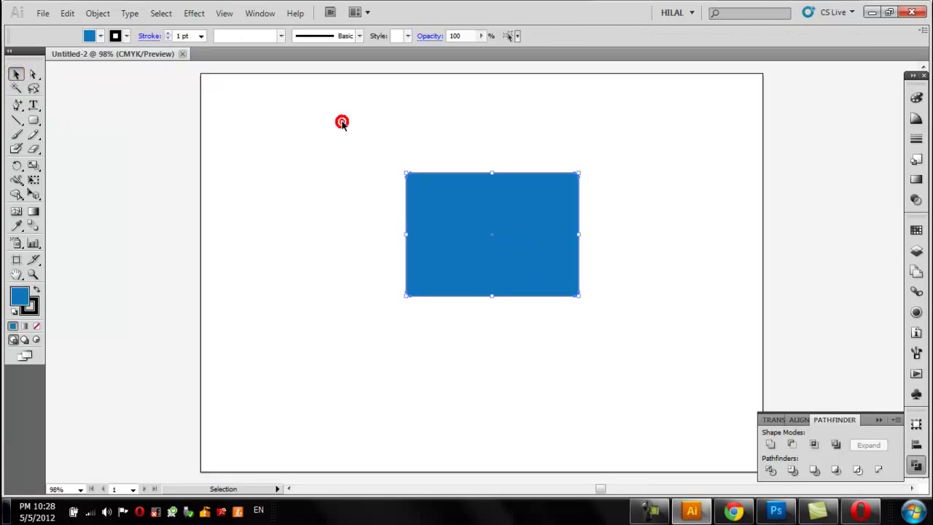
{"action": "left_click", "coordinate": [431, 192]}
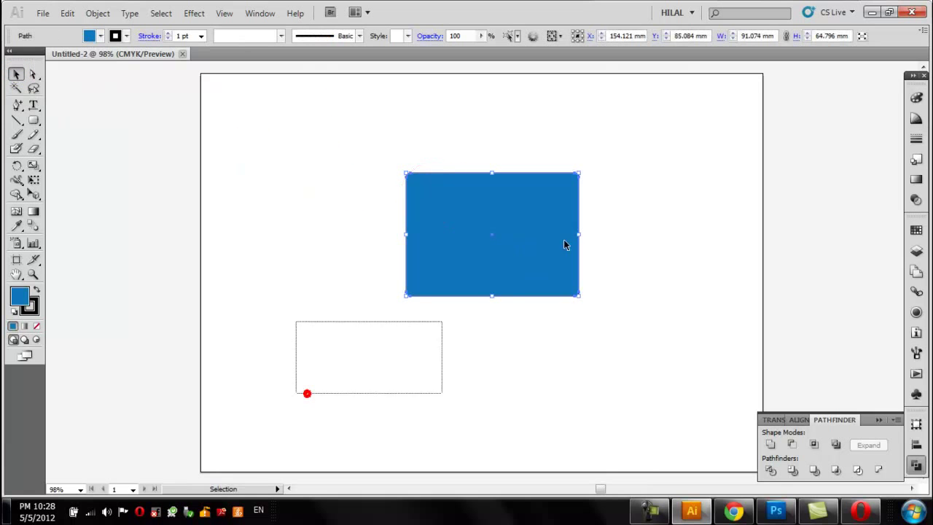
{"action": "key", "text": "Delete"}
Create a new rounded rectangle from the size dialog with a larger corner radius.
{"action": "left_click", "coordinate": [33, 120]}
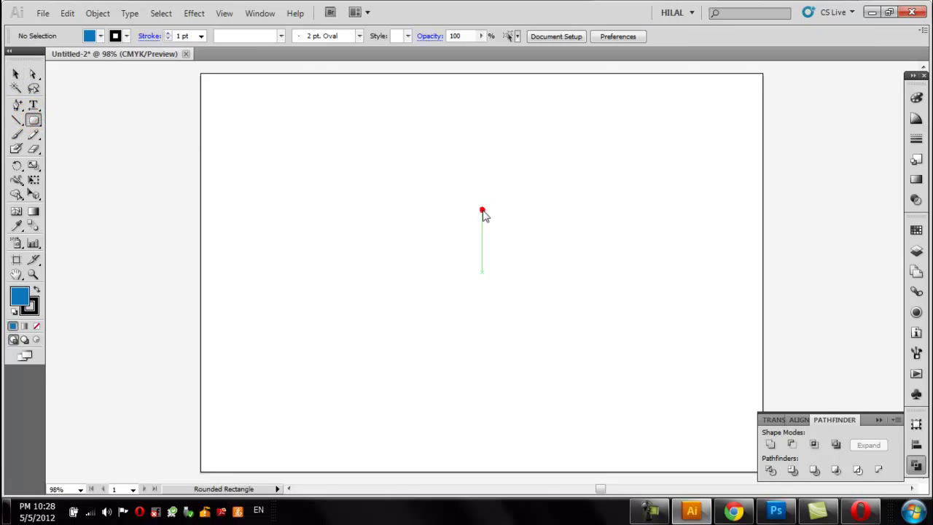
{"action": "left_click", "coordinate": [483, 215]}
{"action": "left_click", "coordinate": [454, 276]}
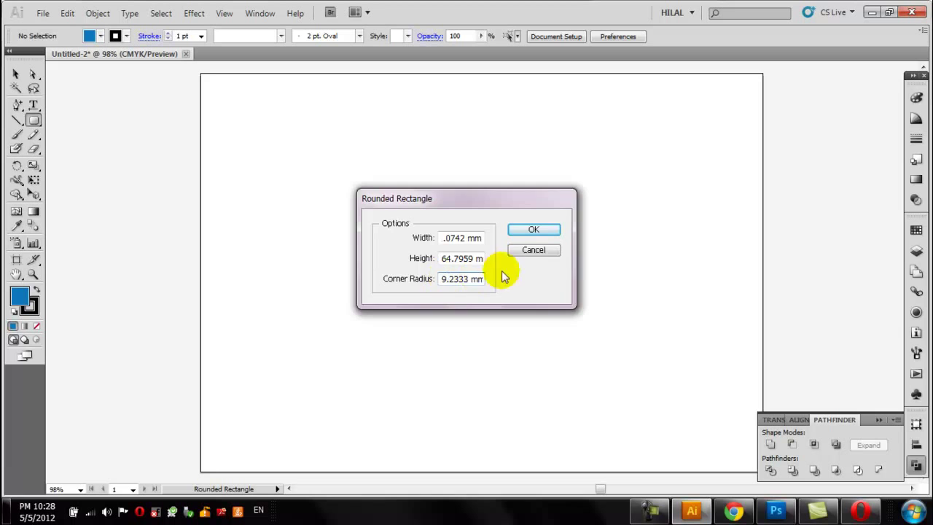
{"action": "left_click", "coordinate": [535, 229]}
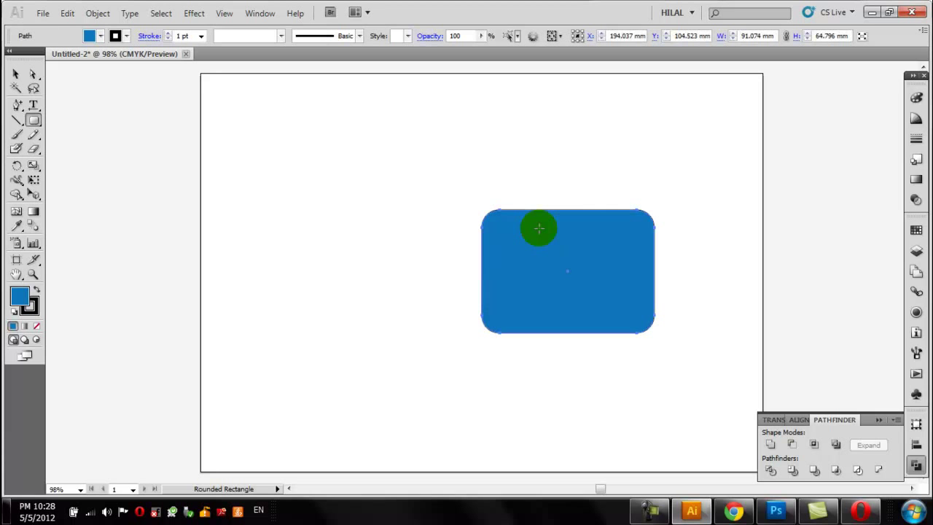
Move the rounded rectangle up and left and make it narrower and taller.
{"action": "left_click", "coordinate": [16, 74]}
{"action": "left_click", "coordinate": [561, 276]}
{"action": "left_click_drag", "start_coordinate": [560, 275], "coordinate": [450, 208]}
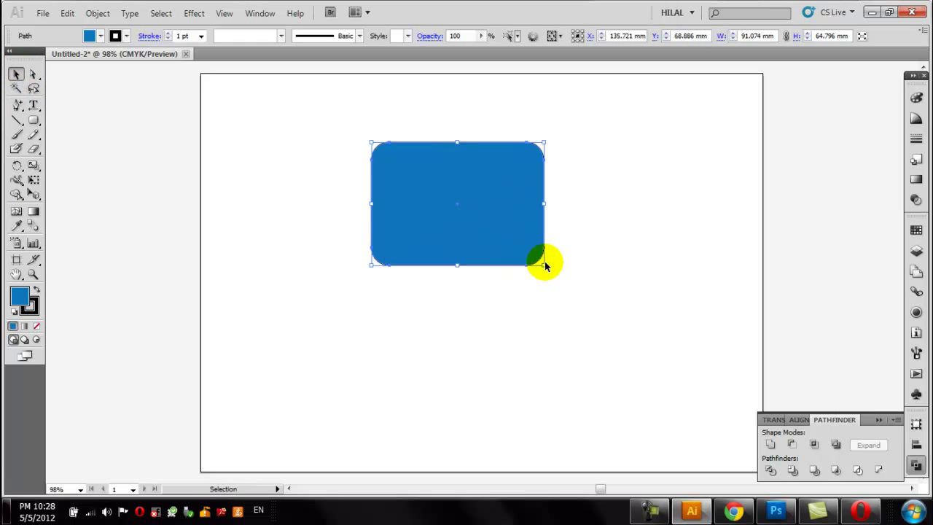
{"action": "left_click", "coordinate": [546, 267]}
{"action": "left_click", "coordinate": [522, 240]}
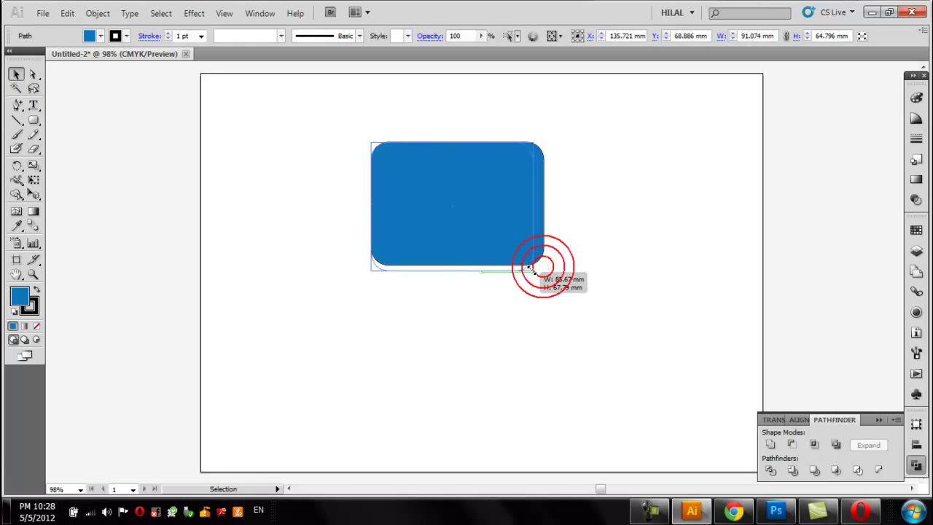
{"action": "left_click_drag", "start_coordinate": [542, 267], "coordinate": [533, 271]}
Reposition the rectangle toward the artboard centre and reselect it.
{"action": "left_click", "coordinate": [604, 223]}
{"action": "mouse_move", "coordinate": [494, 210]}
{"action": "left_mouse_down"}
{"action": "mouse_move", "coordinate": [498, 237]}
{"action": "mouse_move", "coordinate": [533, 250]}
{"action": "mouse_move", "coordinate": [506, 250]}
{"action": "left_mouse_up"}
{"action": "left_click", "coordinate": [661, 197]}
{"action": "left_click", "coordinate": [677, 160]}
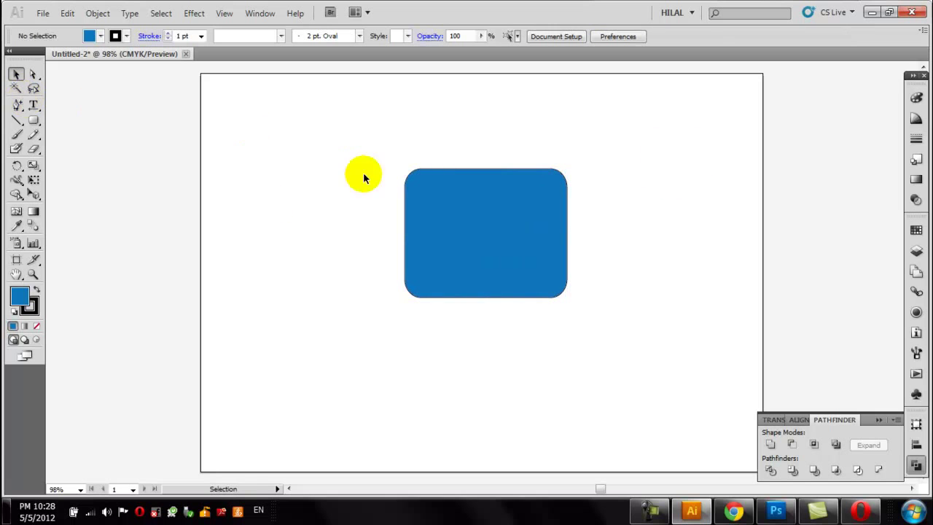
{"action": "left_click", "coordinate": [466, 212]}
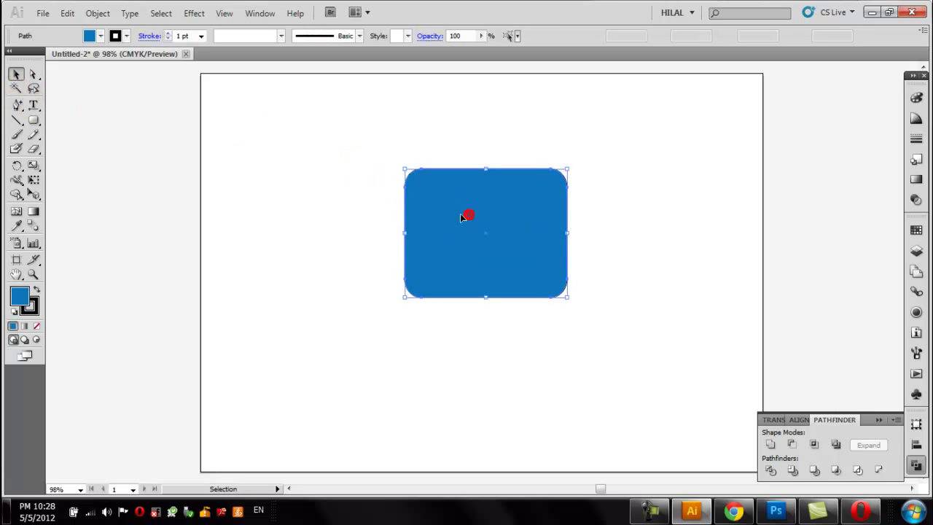
Apply a linear gradient and set its right stop to dark navy blue.
{"action": "left_click", "coordinate": [918, 182]}
{"action": "left_click", "coordinate": [807, 183]}
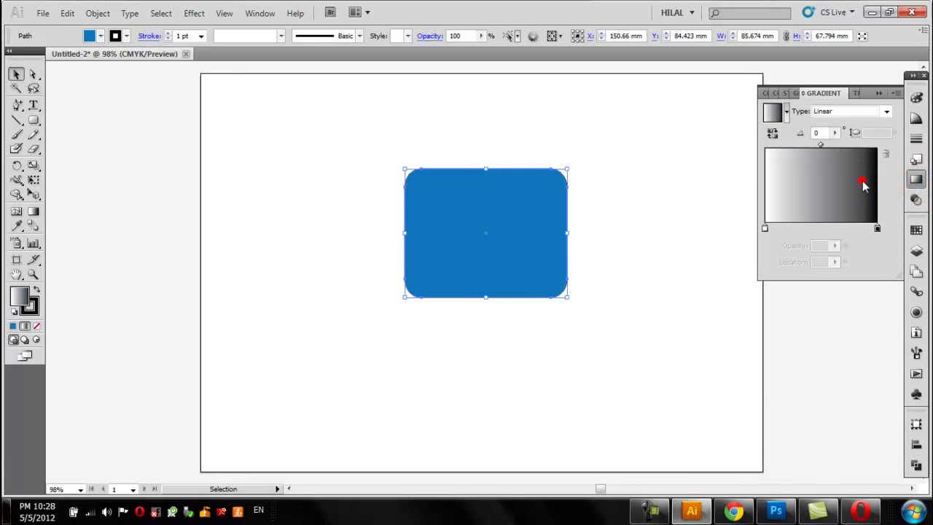
{"action": "double_click", "coordinate": [879, 229]}
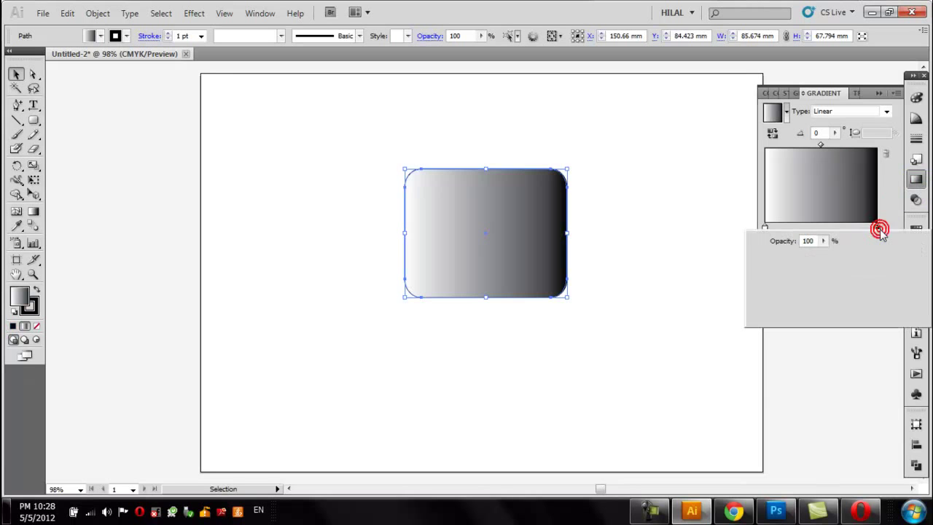
{"action": "left_click", "coordinate": [758, 280]}
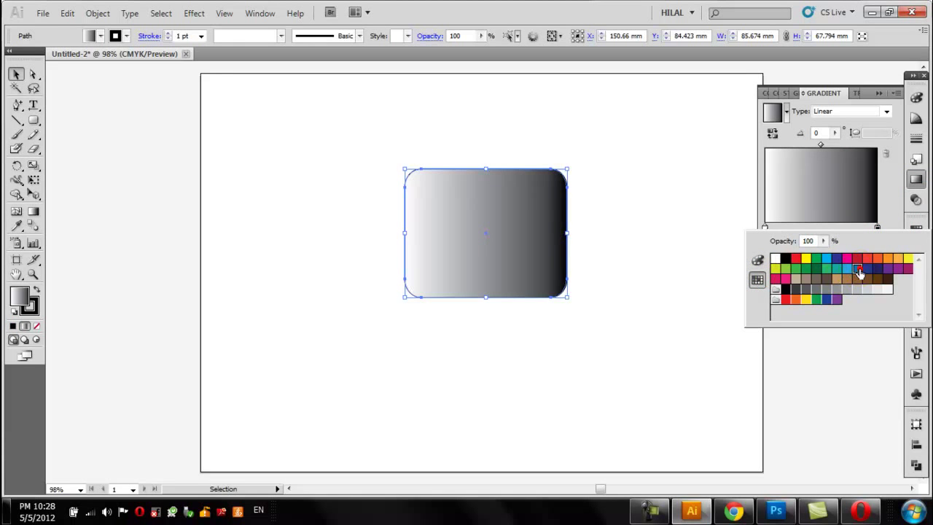
{"action": "left_click", "coordinate": [859, 270]}
{"action": "left_click", "coordinate": [758, 261]}
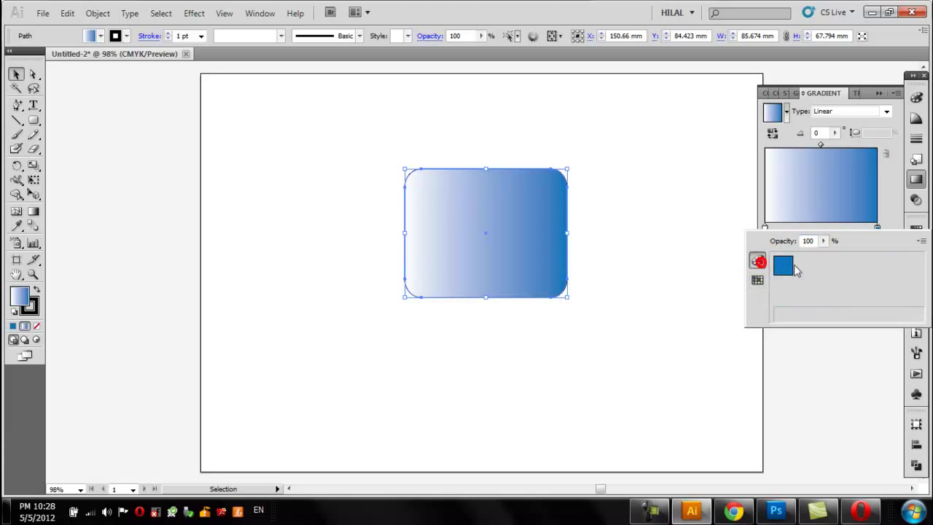
{"action": "left_click", "coordinate": [844, 295]}
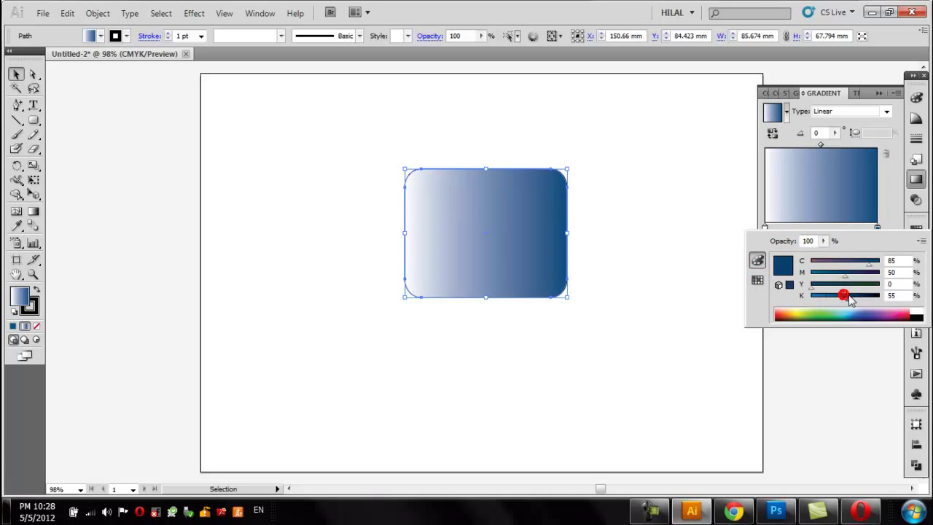
{"action": "left_click", "coordinate": [765, 228]}
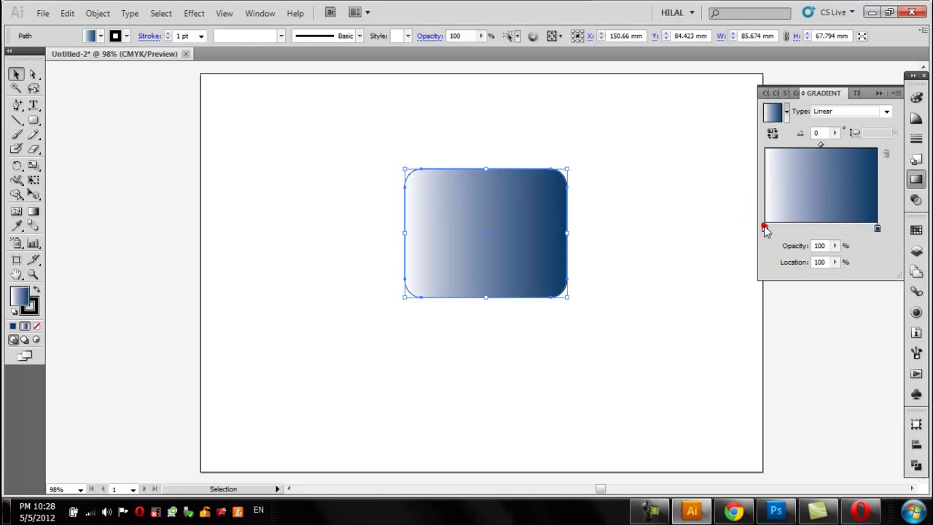
Make the left stop bright blue and add a bright blue middle stop.
{"action": "double_click", "coordinate": [765, 230]}
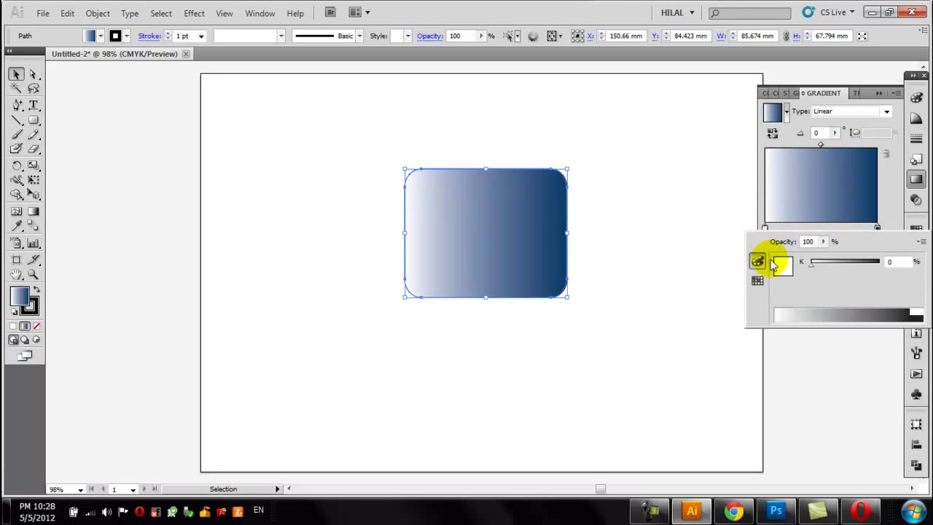
{"action": "left_click", "coordinate": [756, 279]}
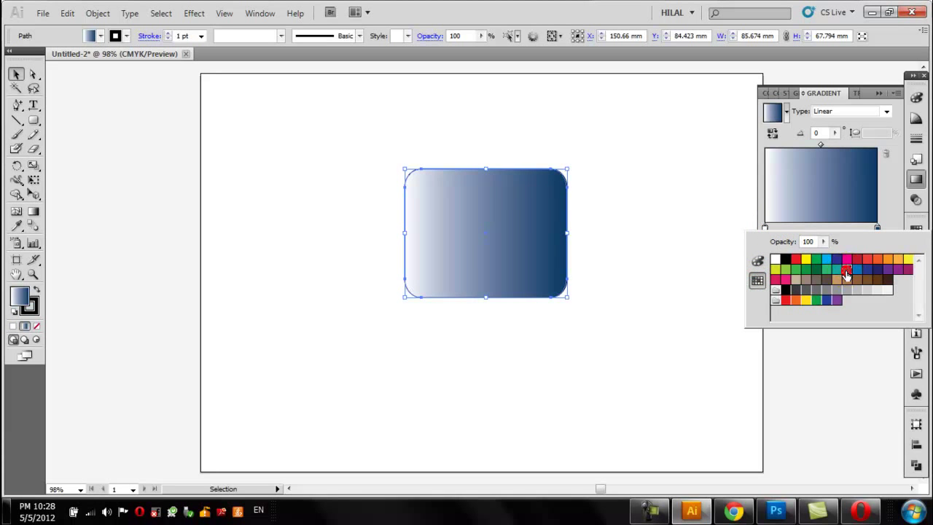
{"action": "left_click", "coordinate": [846, 274]}
{"action": "left_click", "coordinate": [831, 232]}
{"action": "double_click", "coordinate": [829, 228]}
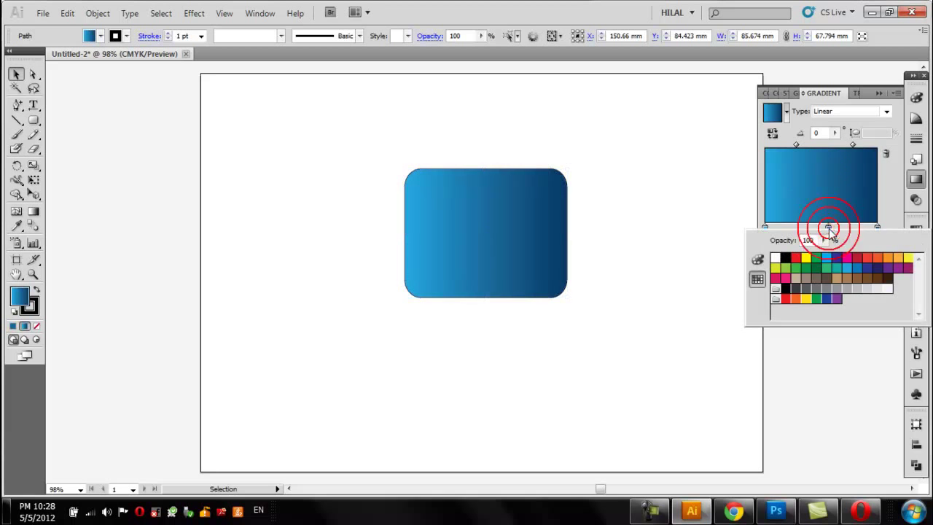
{"action": "left_click", "coordinate": [848, 272]}
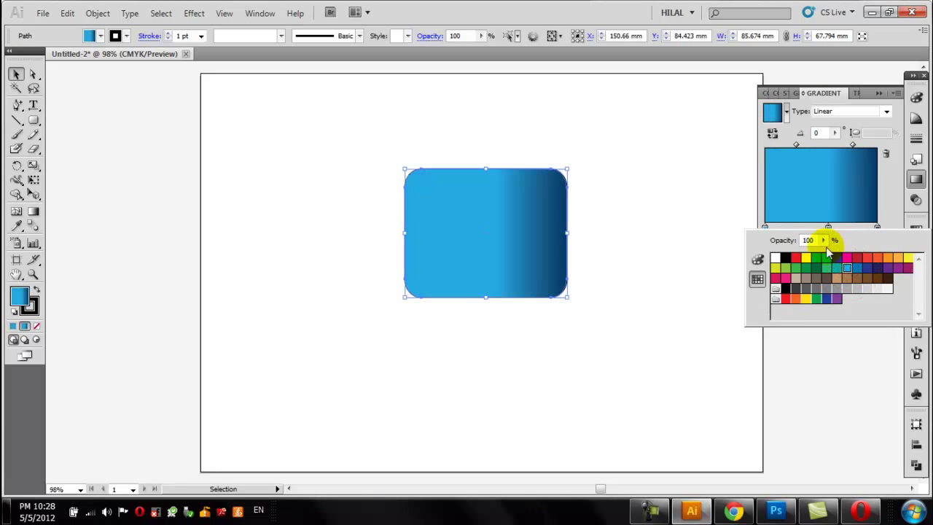
{"action": "left_click", "coordinate": [818, 205]}
Darken the middle gradient stop slightly with the colour sliders.
{"action": "left_click", "coordinate": [829, 230]}
{"action": "double_click", "coordinate": [830, 229]}
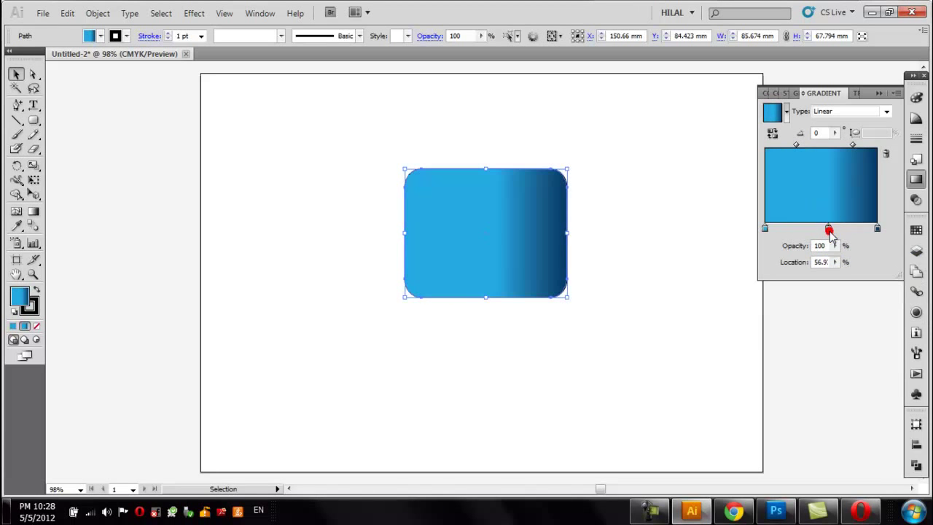
{"action": "left_click", "coordinate": [758, 262]}
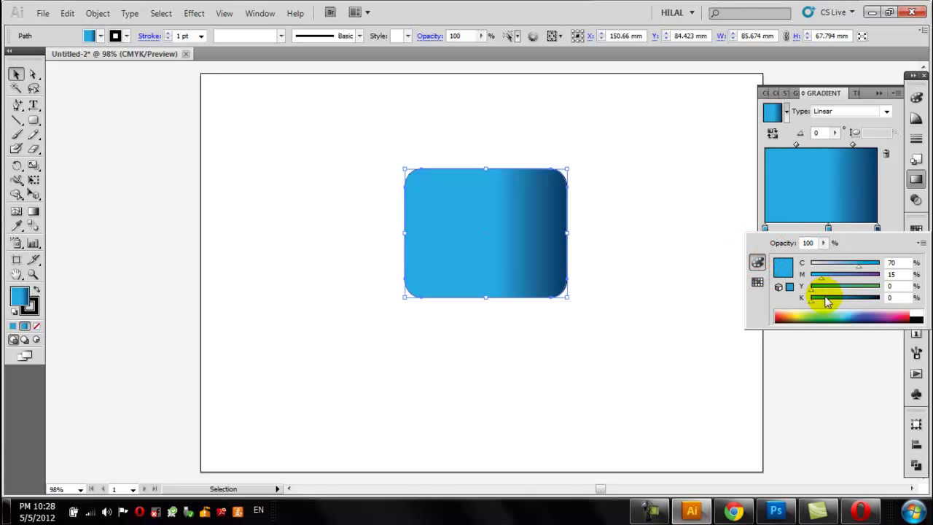
{"action": "left_click", "coordinate": [824, 297]}
{"action": "left_click_drag", "start_coordinate": [828, 298], "coordinate": [832, 297]}
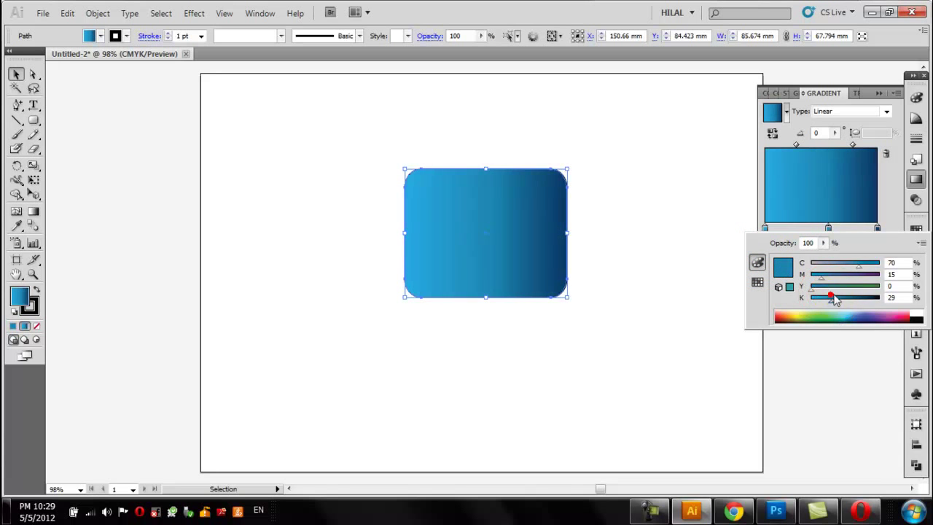
{"action": "left_click", "coordinate": [828, 227]}
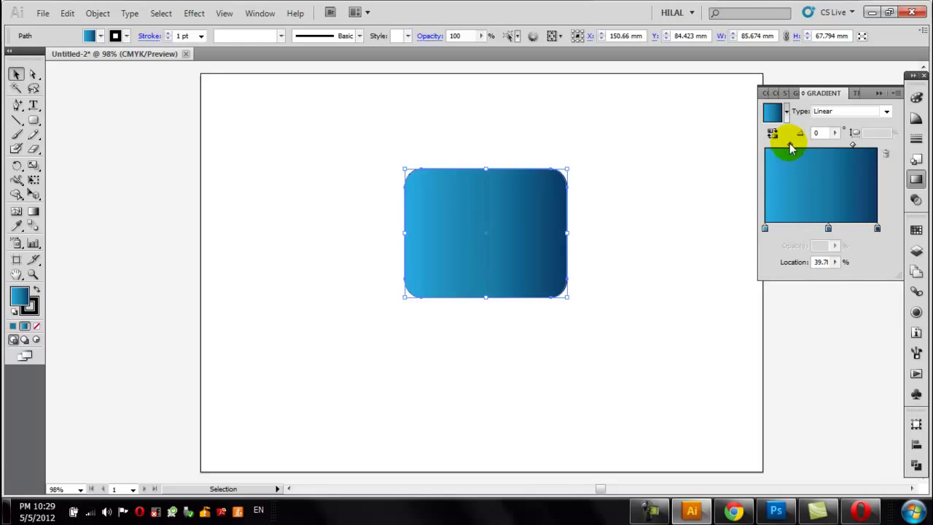
Switch the gradient to radial, then recentre, widen and tighten its falloff on the rectangle.
{"action": "left_click", "coordinate": [824, 112]}
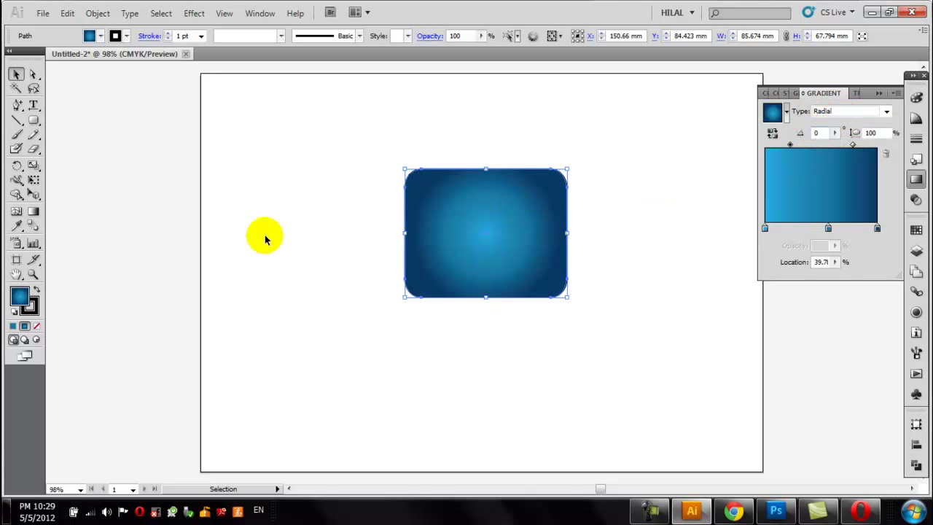
{"action": "left_click", "coordinate": [33, 211]}
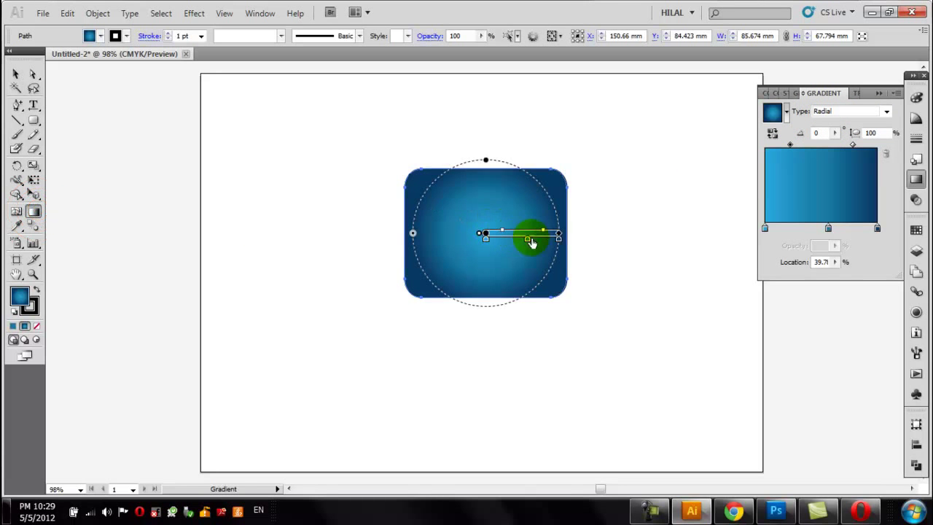
{"action": "left_click_drag", "start_coordinate": [559, 234], "coordinate": [562, 234]}
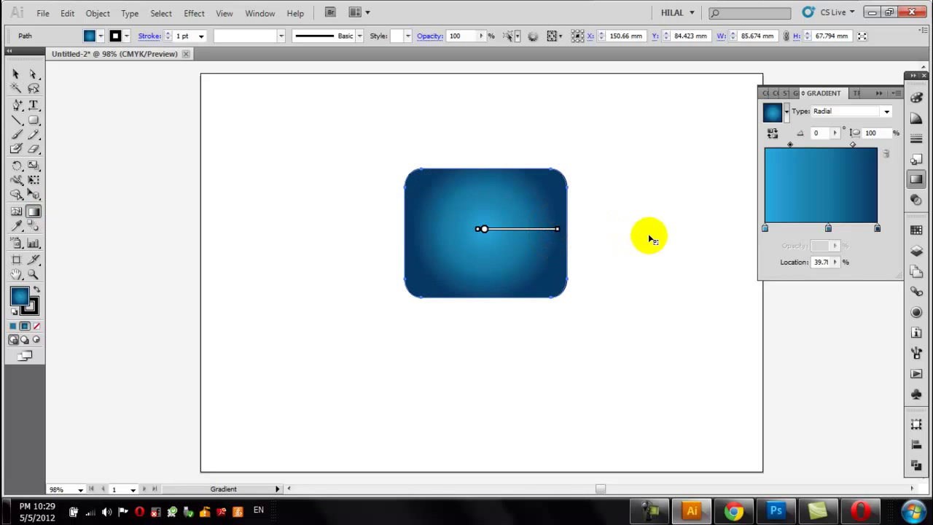
{"action": "left_click_drag", "start_coordinate": [413, 232], "coordinate": [350, 229]}
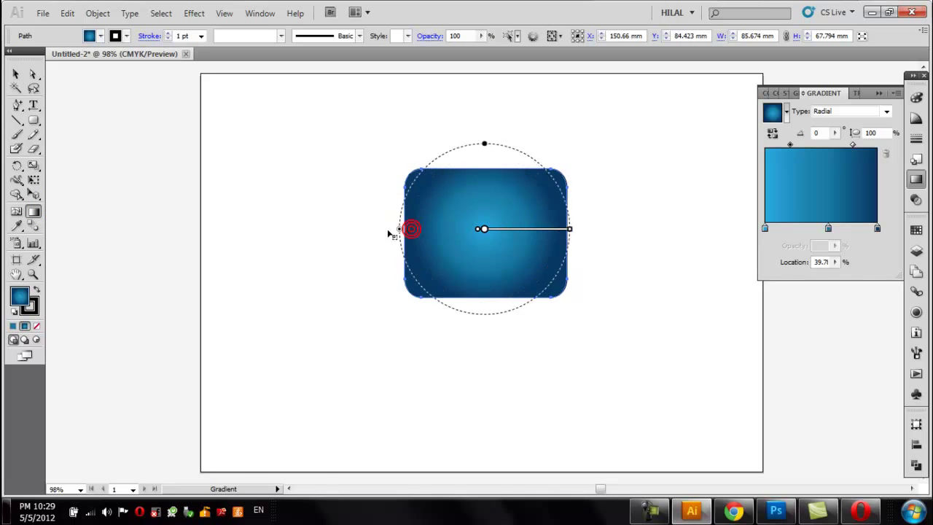
{"action": "left_click_drag", "start_coordinate": [483, 231], "coordinate": [489, 241]}
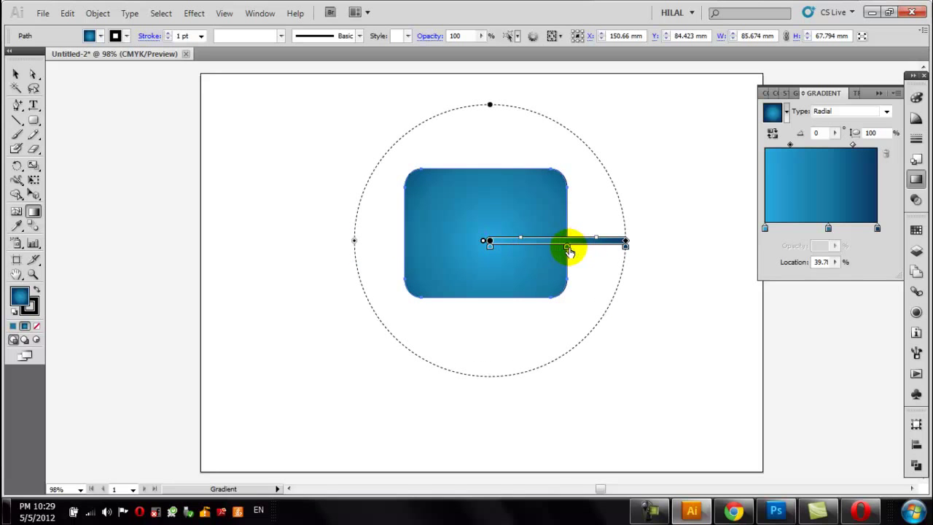
{"action": "mouse_move", "coordinate": [543, 253]}
{"action": "left_mouse_down"}
{"action": "mouse_move", "coordinate": [564, 241]}
{"action": "mouse_move", "coordinate": [520, 246]}
{"action": "left_mouse_up"}
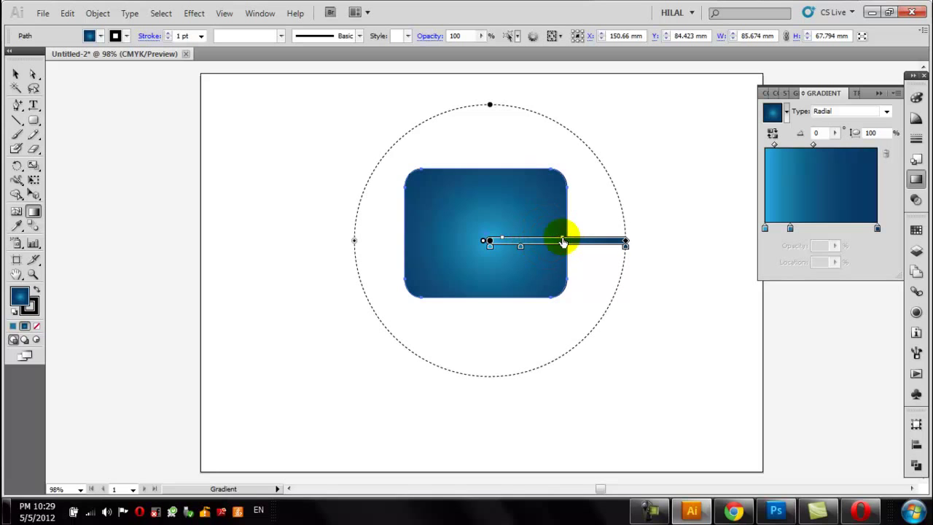
{"action": "left_click", "coordinate": [16, 75]}
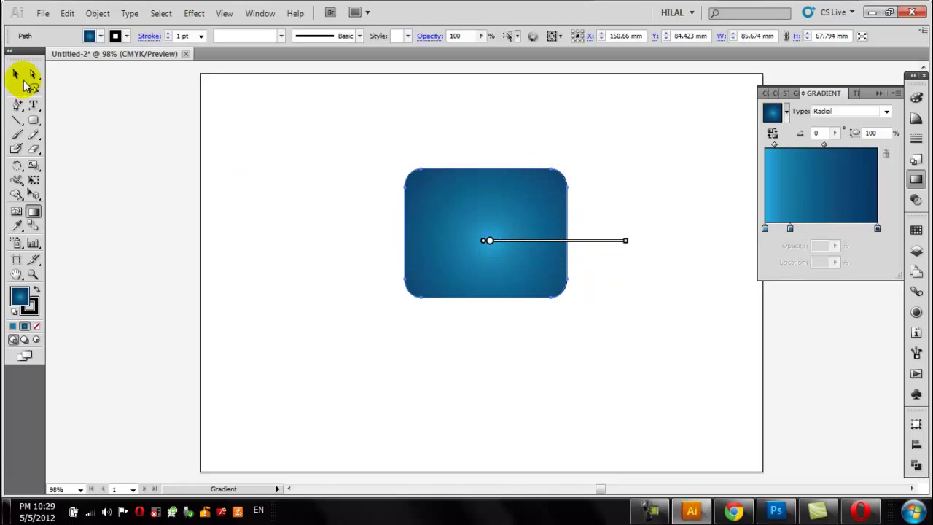
{"action": "left_click", "coordinate": [125, 135]}
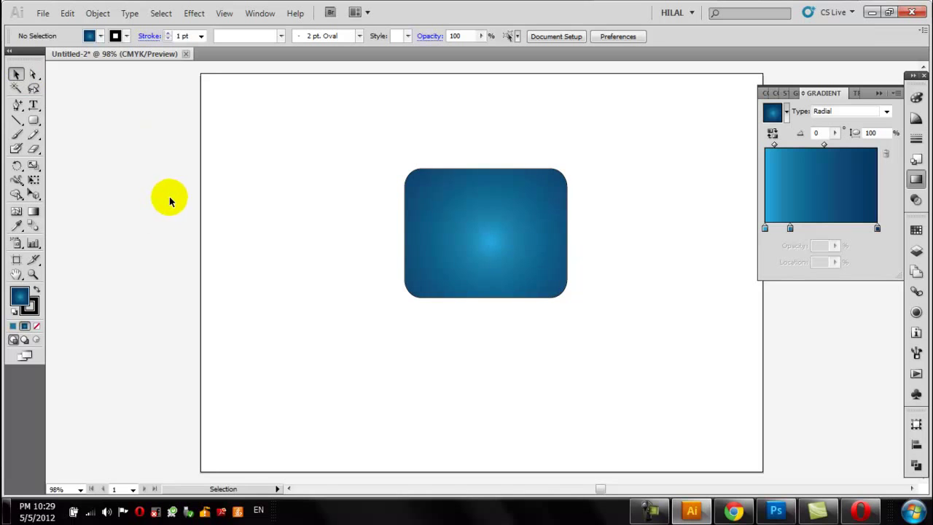
Type a capital H, scale it up, and place it over the centre of the rectangle.
{"action": "left_click_drag", "start_coordinate": [477, 258], "coordinate": [473, 272]}
{"action": "left_click", "coordinate": [346, 182]}
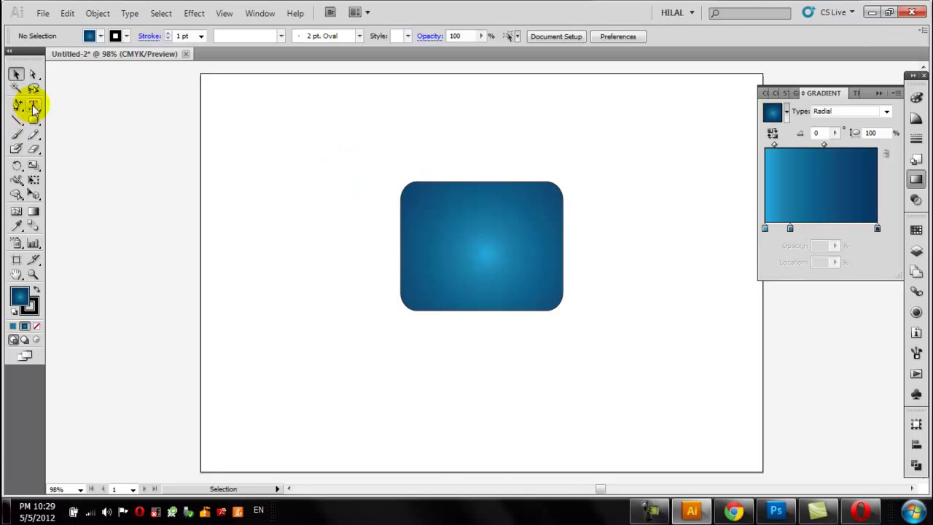
{"action": "left_click", "coordinate": [34, 108]}
{"action": "left_click", "coordinate": [277, 178]}
{"action": "type", "text": "H"}
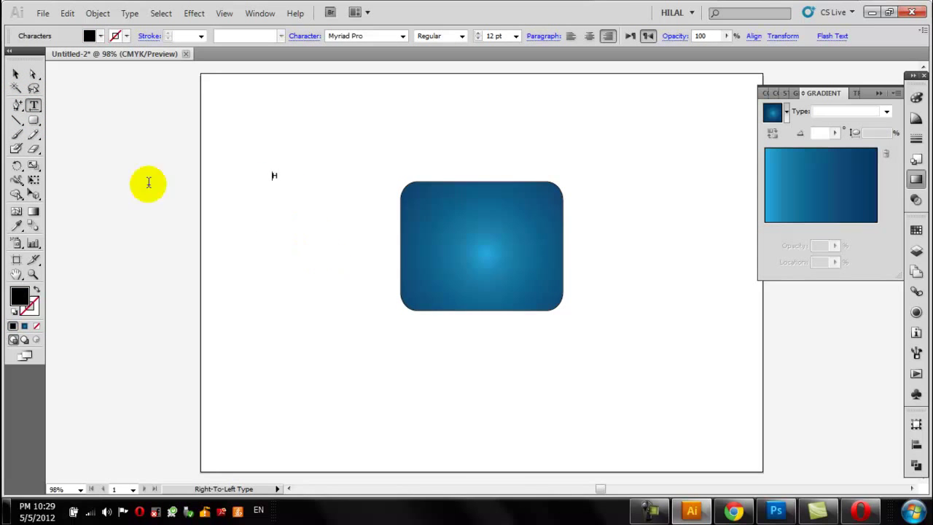
{"action": "left_click", "coordinate": [15, 73]}
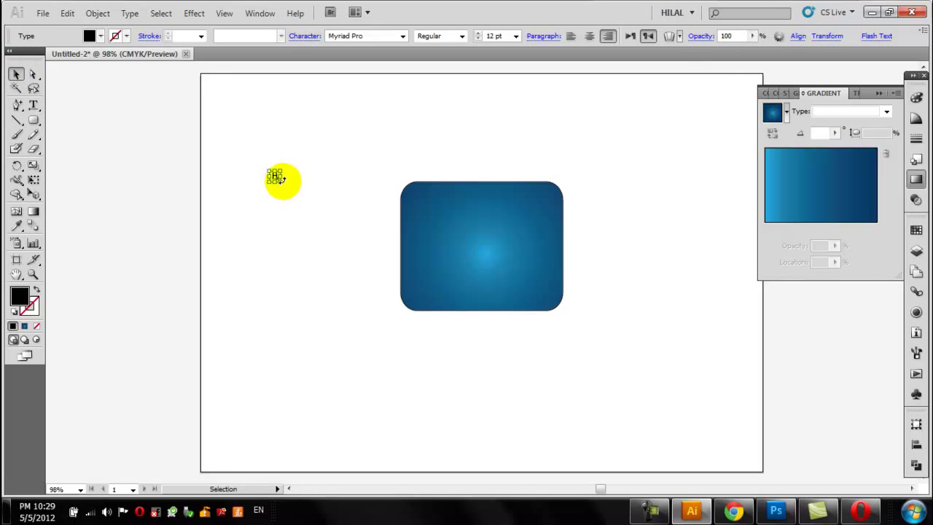
{"action": "left_click_drag", "start_coordinate": [281, 180], "coordinate": [441, 345]}
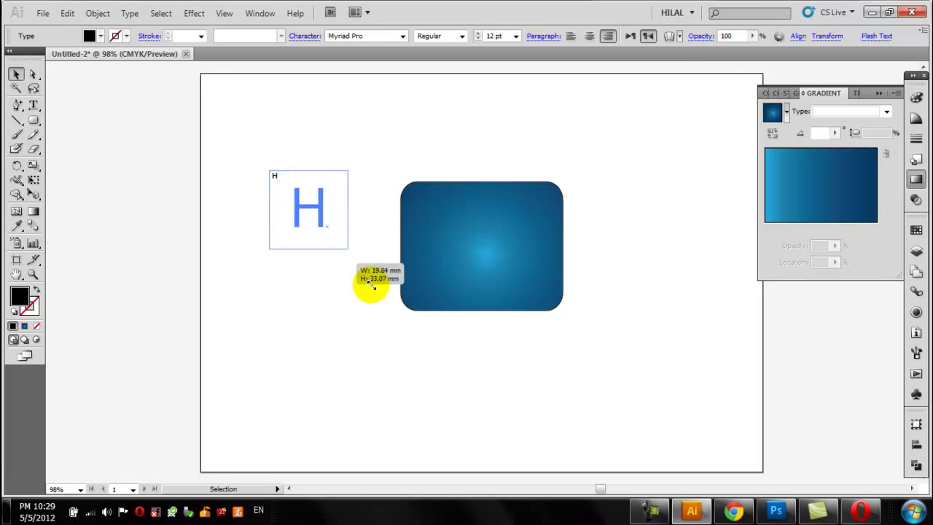
{"action": "left_click_drag", "start_coordinate": [365, 251], "coordinate": [486, 246]}
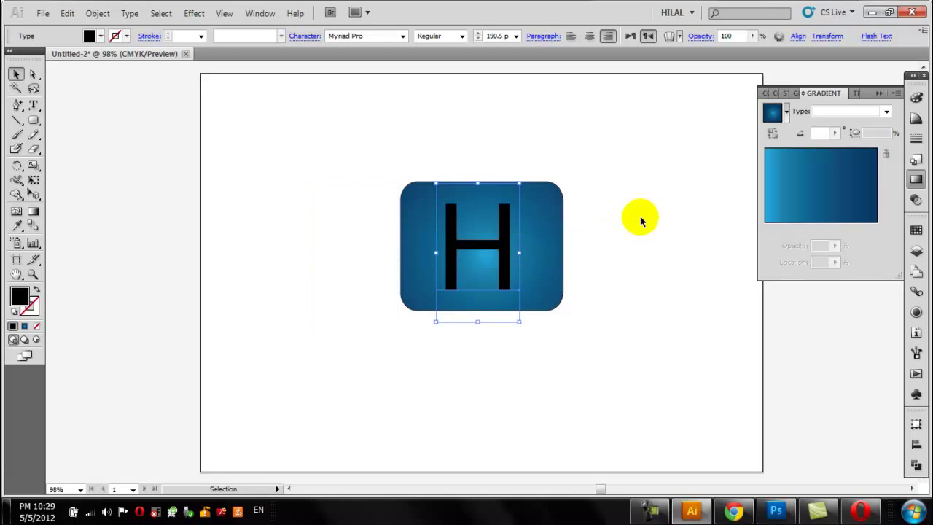
{"action": "left_click", "coordinate": [641, 216]}
{"action": "left_click", "coordinate": [508, 243]}
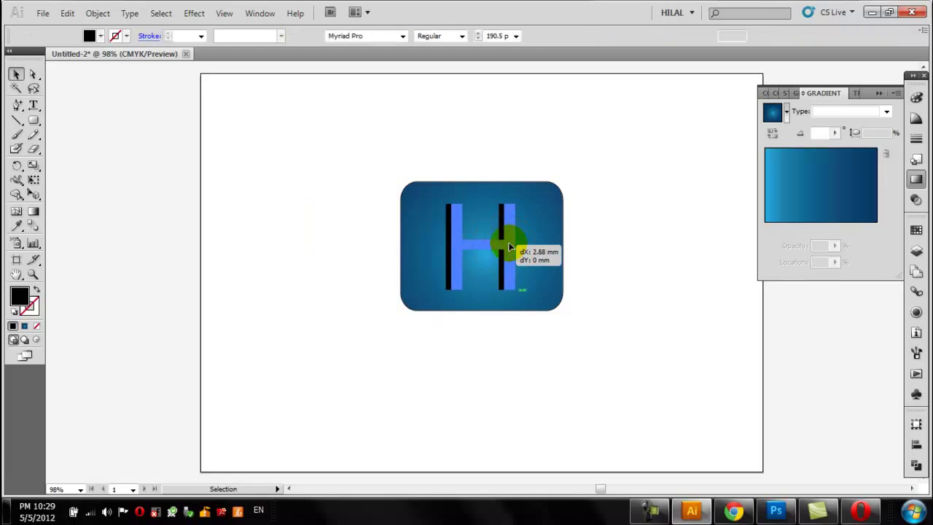
Change the H's font to Monotype Corsiva.
{"action": "double_click", "coordinate": [509, 242]}
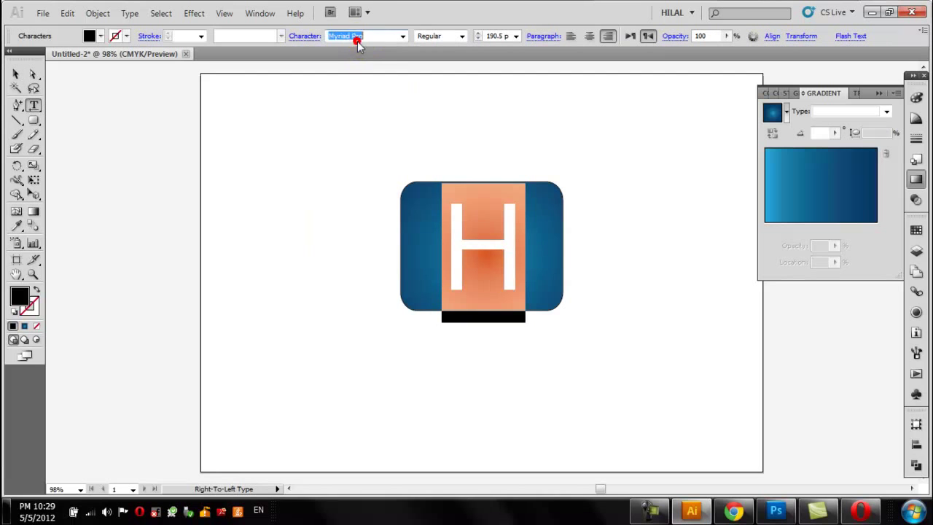
{"action": "type", "text": "ARF Mosques"}
{"action": "key", "text": "Return"}
{"action": "scroll", "coordinate": [357, 41], "scroll_direction": "down", "scroll_amount": 2}
{"action": "scroll", "coordinate": [357, 40], "scroll_direction": "down", "scroll_amount": 1}
{"action": "scroll", "coordinate": [357, 40], "scroll_direction": "down", "scroll_amount": 1}
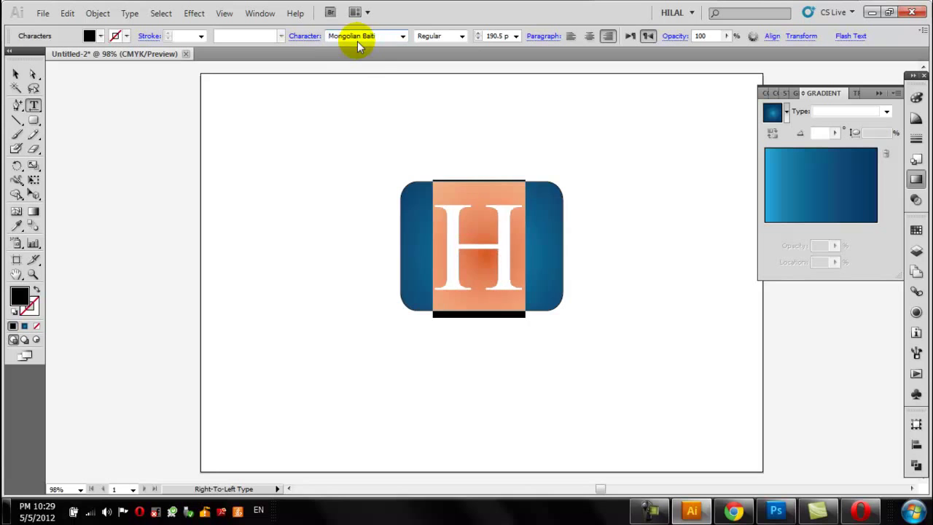
{"action": "scroll", "coordinate": [357, 41], "scroll_direction": "down", "scroll_amount": 1}
Shift the H slightly left and give it a white fill.
{"action": "left_click", "coordinate": [15, 73]}
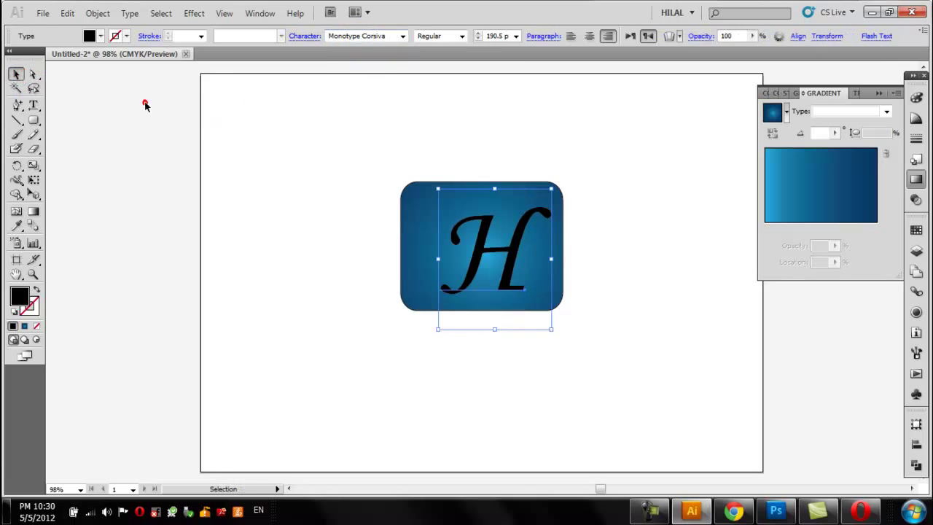
{"action": "left_click", "coordinate": [448, 229]}
{"action": "left_click_drag", "start_coordinate": [482, 250], "coordinate": [479, 250]}
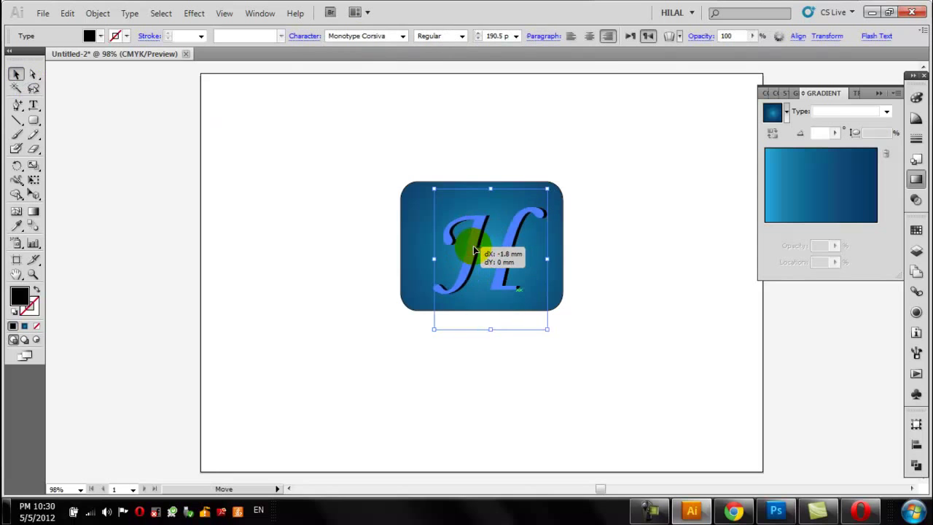
{"action": "left_click", "coordinate": [89, 36]}
{"action": "left_click", "coordinate": [17, 55]}
{"action": "left_click", "coordinate": [233, 194]}
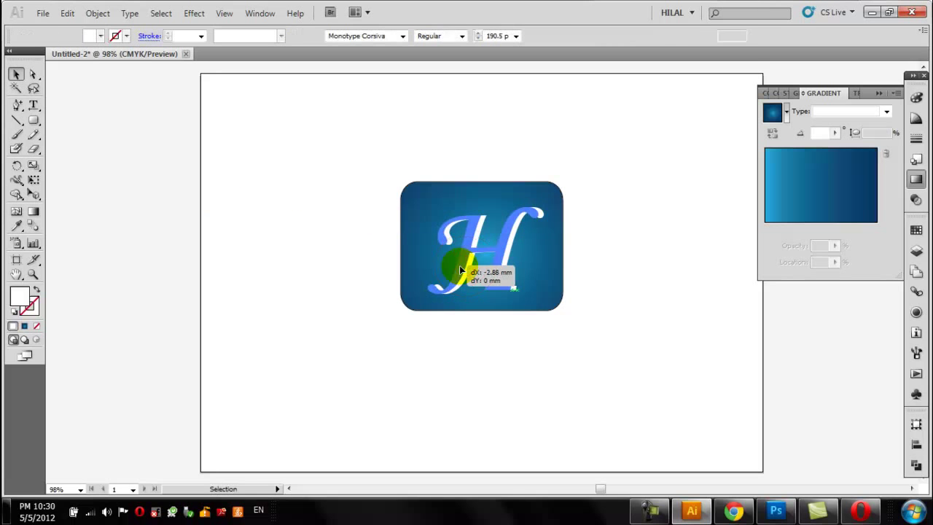
Add a Stylize Drop Shadow to the white H, previewing before accepting.
{"action": "left_click_drag", "start_coordinate": [474, 272], "coordinate": [468, 271]}
{"action": "left_click", "coordinate": [194, 14]}
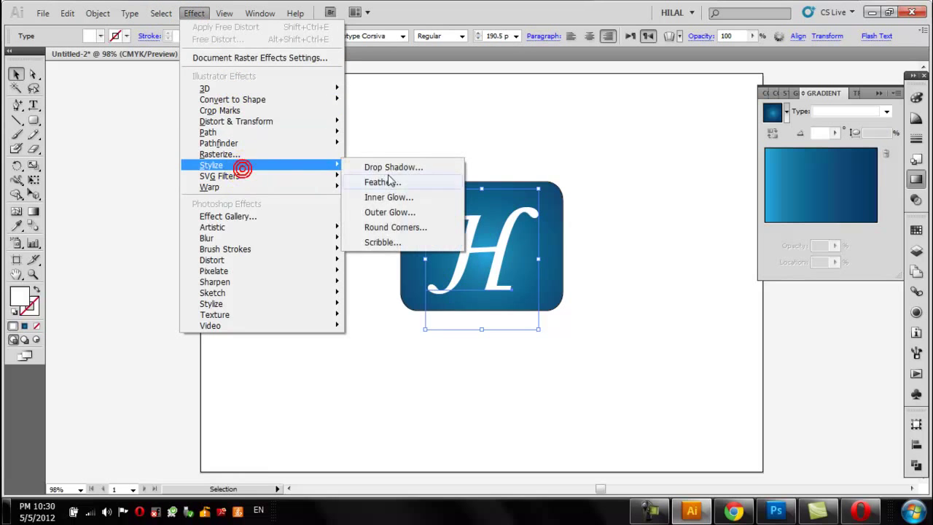
{"action": "mouse_move", "coordinate": [212, 165]}
{"action": "left_click", "coordinate": [396, 163]}
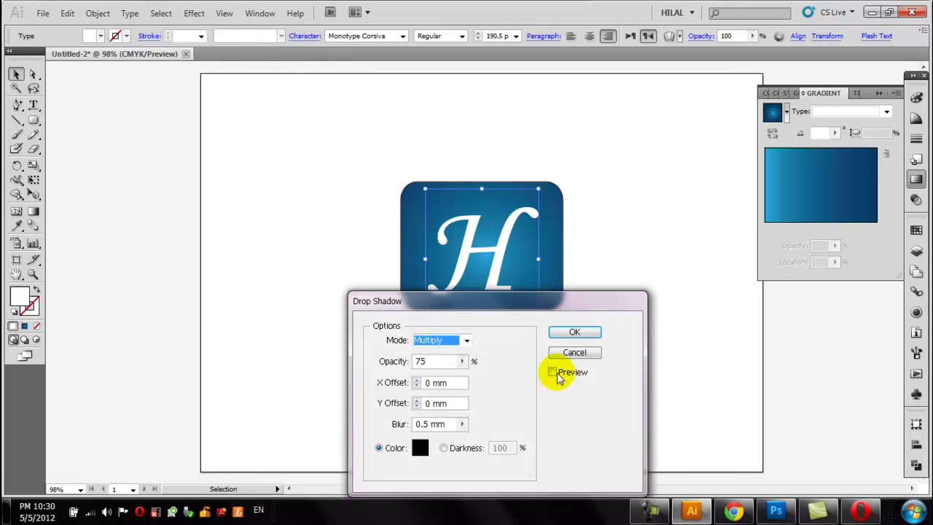
{"action": "left_click", "coordinate": [554, 372]}
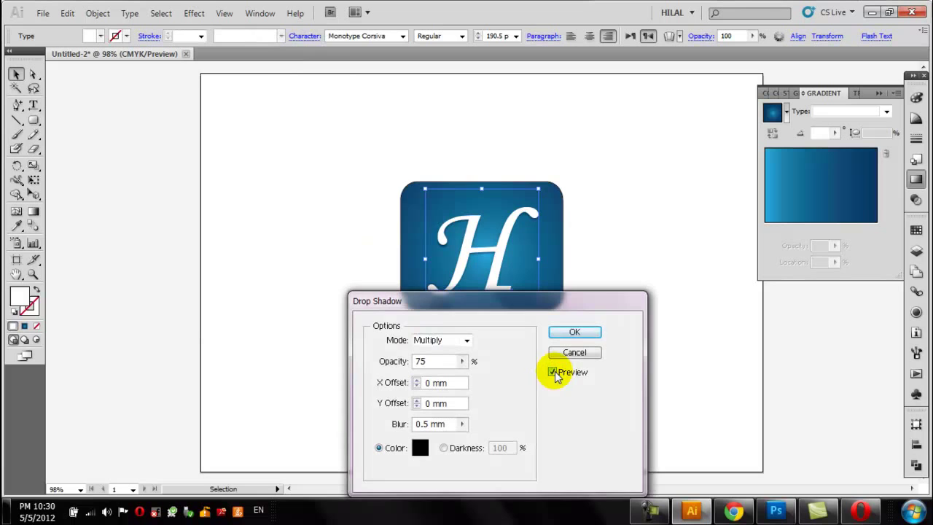
{"action": "left_click", "coordinate": [574, 332]}
{"action": "left_click", "coordinate": [629, 242]}
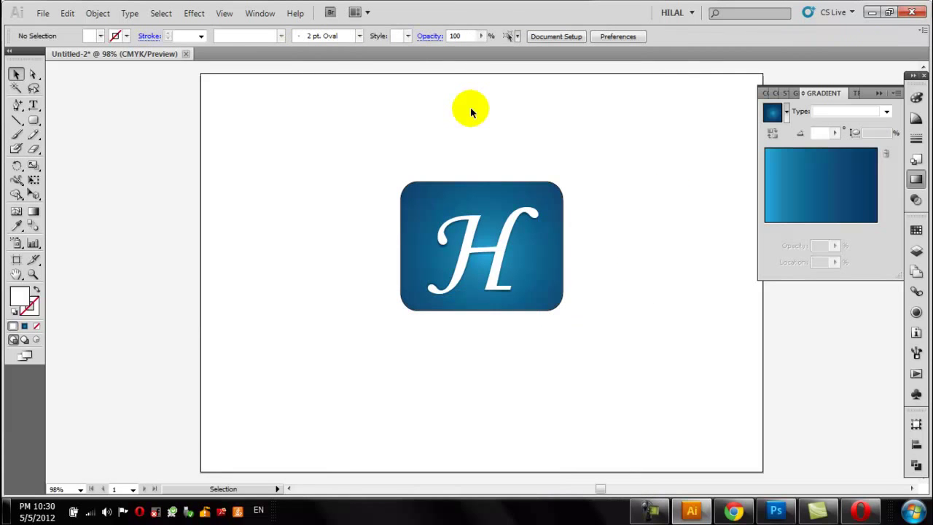
Bring the rounded rectangle to the front, above the H.
{"action": "left_click", "coordinate": [537, 261]}
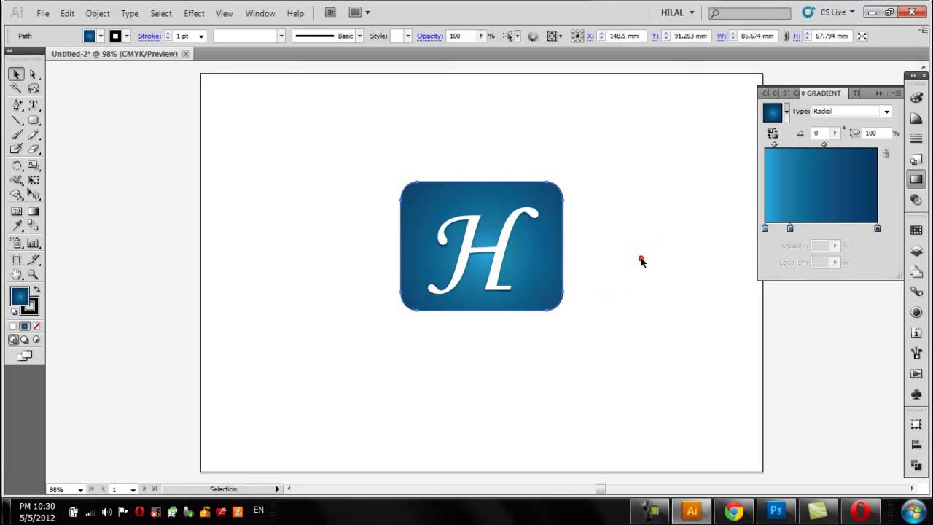
{"action": "left_click", "coordinate": [639, 258]}
{"action": "left_click", "coordinate": [547, 267]}
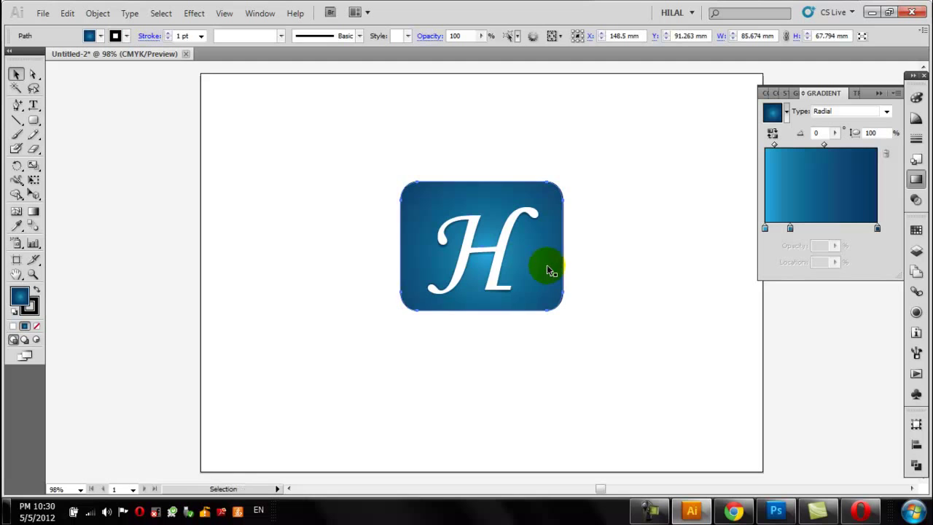
{"action": "left_click", "coordinate": [628, 233]}
{"action": "right_click", "coordinate": [538, 266]}
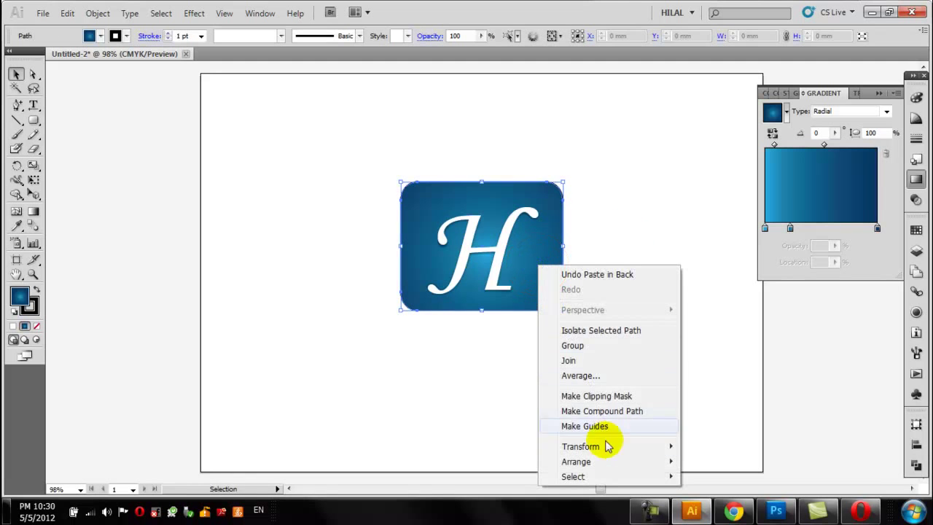
{"action": "left_click", "coordinate": [718, 395]}
{"action": "left_click", "coordinate": [100, 277]}
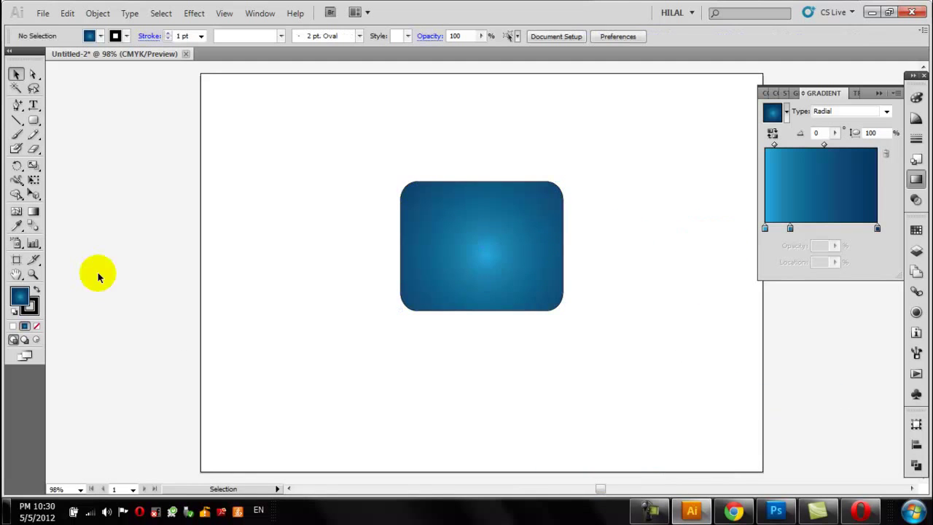
Draw a large circle overlapping the rectangle and spanning its width.
{"action": "left_click_drag", "start_coordinate": [34, 122], "coordinate": [84, 150]}
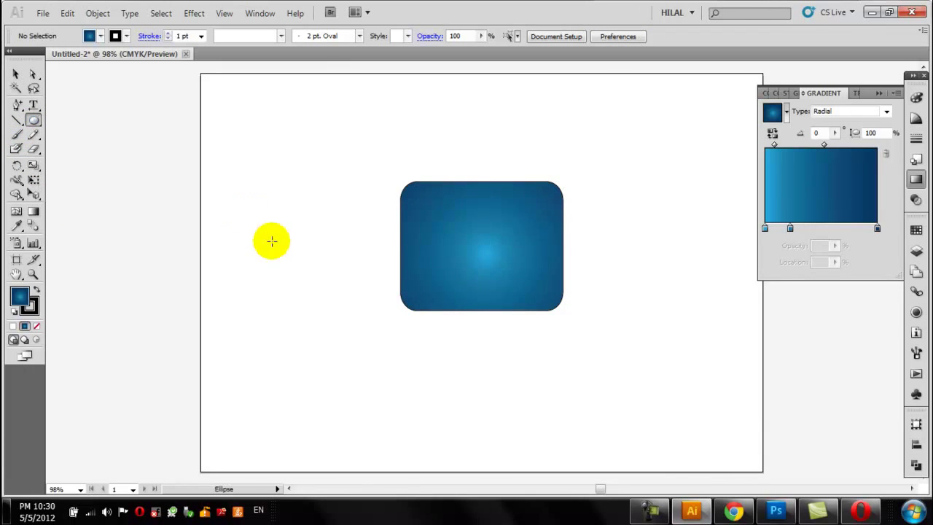
{"action": "left_click_drag", "start_coordinate": [296, 260], "coordinate": [447, 411]}
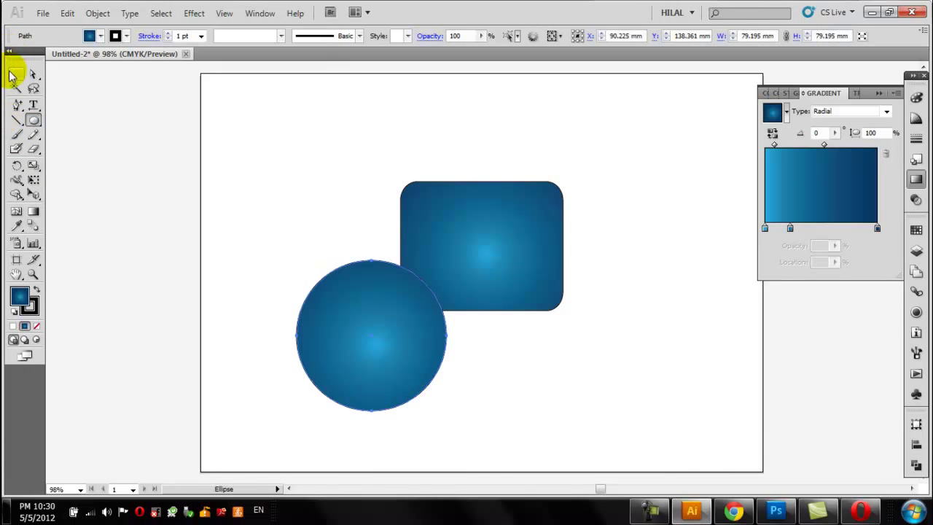
{"action": "left_click_drag", "start_coordinate": [438, 330], "coordinate": [562, 294]}
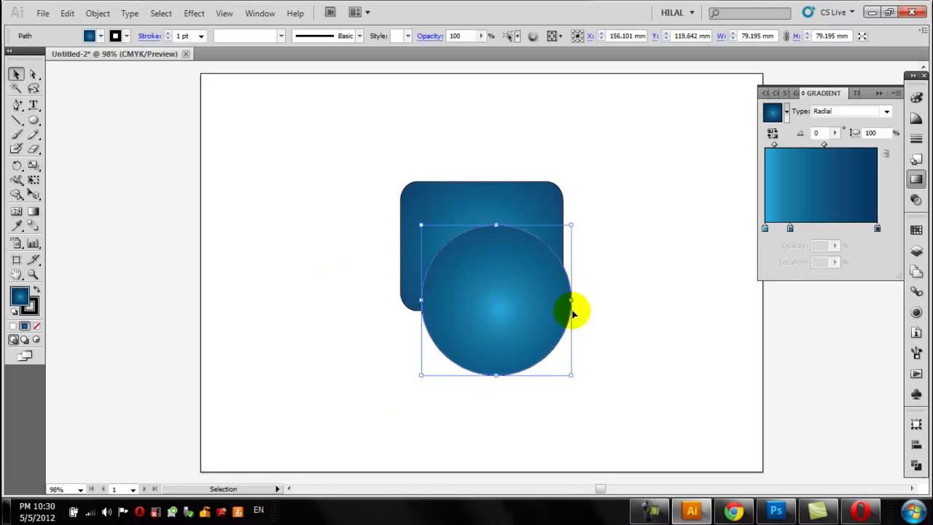
{"action": "left_click_drag", "start_coordinate": [570, 375], "coordinate": [600, 403]}
{"action": "mouse_move", "coordinate": [484, 326]}
{"action": "left_mouse_down"}
{"action": "mouse_move", "coordinate": [448, 316]}
{"action": "mouse_move", "coordinate": [463, 321]}
{"action": "left_mouse_up"}
{"action": "left_click_drag", "start_coordinate": [579, 400], "coordinate": [593, 413]}
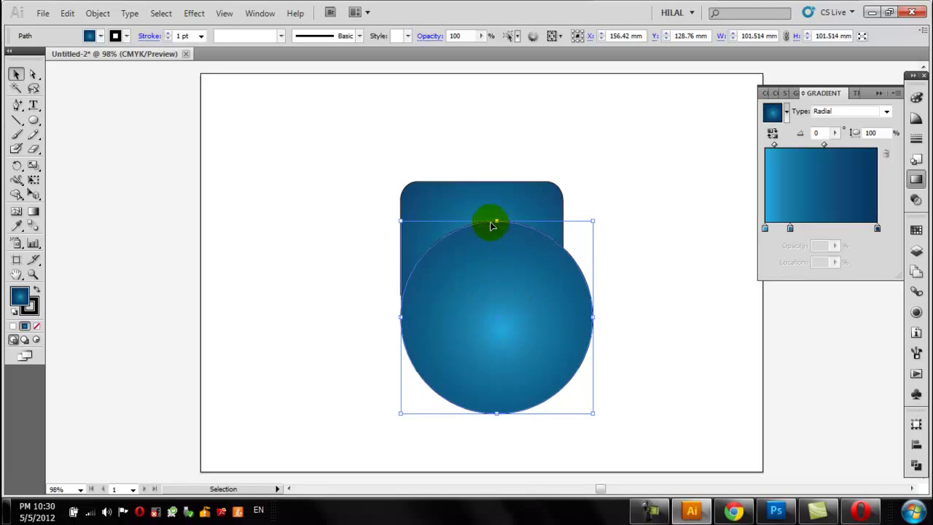
Remove both shapes' strokes and subtract the circle from the rectangle with Minus Front.
{"action": "left_click", "coordinate": [462, 192], "text": "shift"}
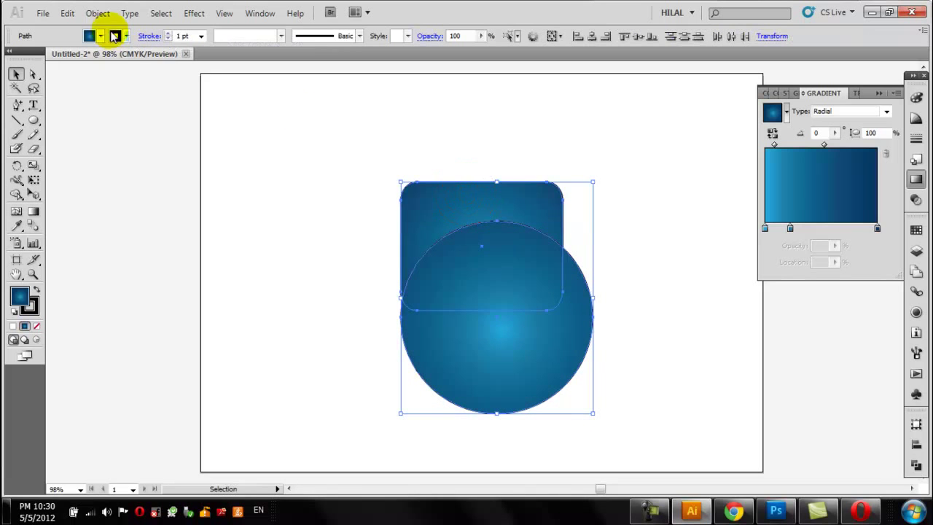
{"action": "left_click", "coordinate": [113, 34]}
{"action": "left_click", "coordinate": [6, 50]}
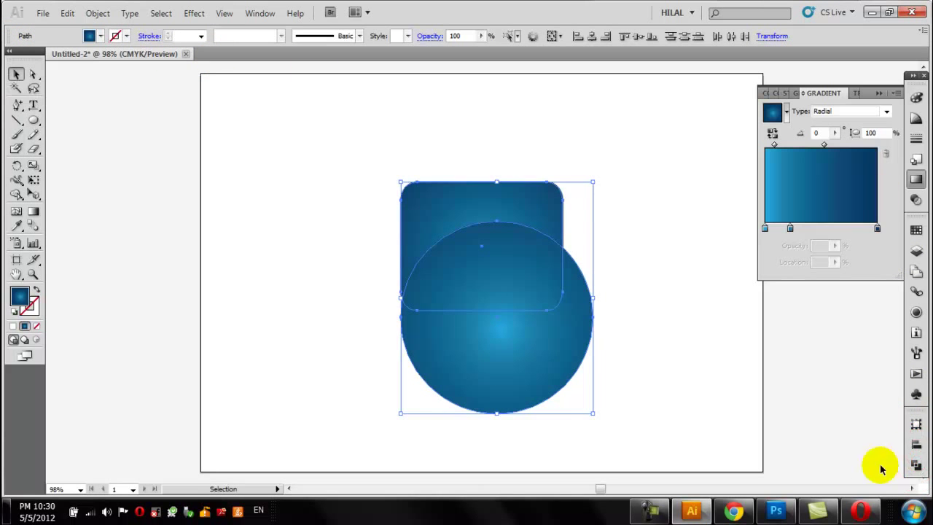
{"action": "left_click", "coordinate": [916, 465]}
{"action": "left_click", "coordinate": [798, 445]}
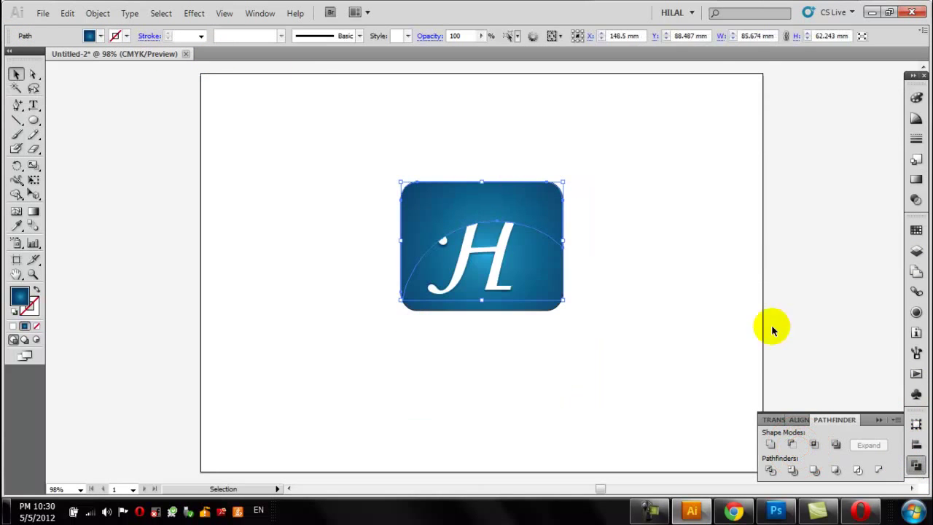
{"action": "left_click", "coordinate": [772, 296]}
{"action": "left_click", "coordinate": [522, 220]}
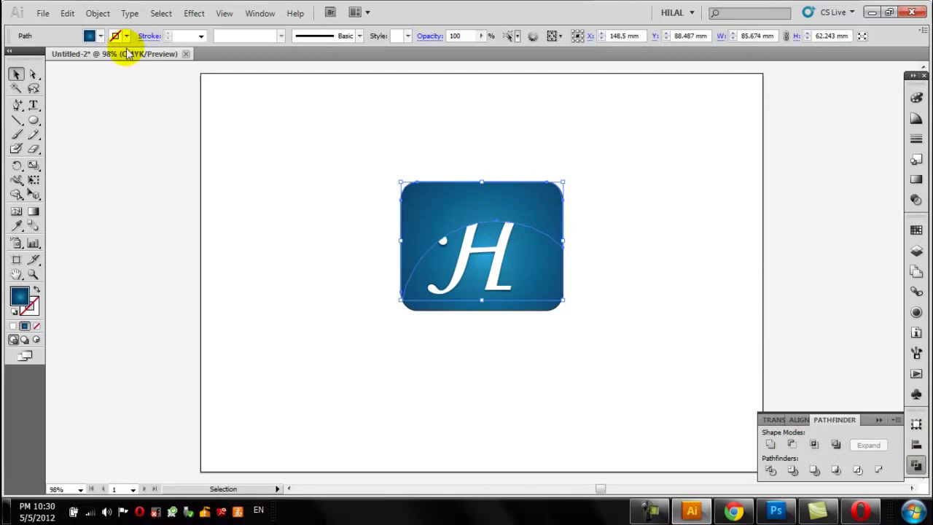
{"action": "left_click", "coordinate": [916, 179]}
Apply a linear gradient to the gloss shape, make its left stop white, and shift the midpoint right.
{"action": "left_click", "coordinate": [786, 124]}
{"action": "left_click", "coordinate": [802, 137]}
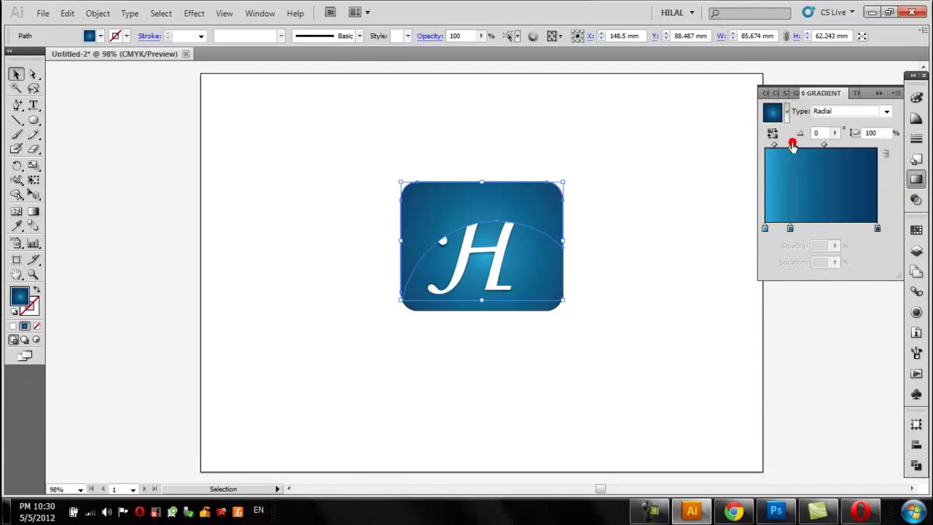
{"action": "double_click", "coordinate": [760, 227]}
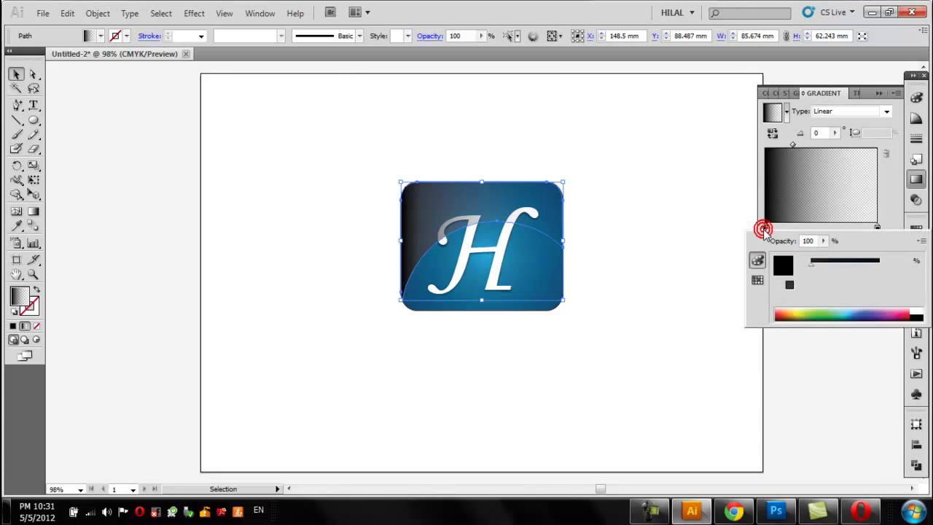
{"action": "left_click", "coordinate": [758, 281]}
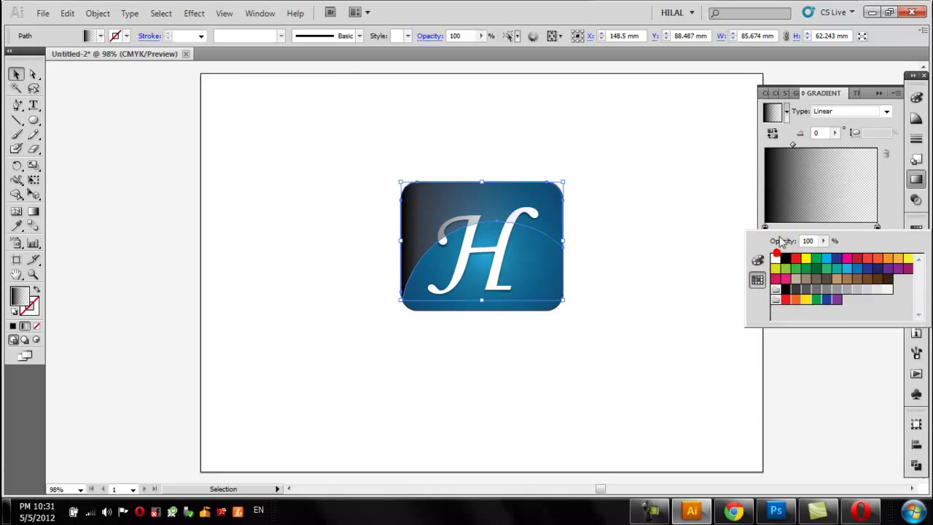
{"action": "left_click", "coordinate": [794, 144]}
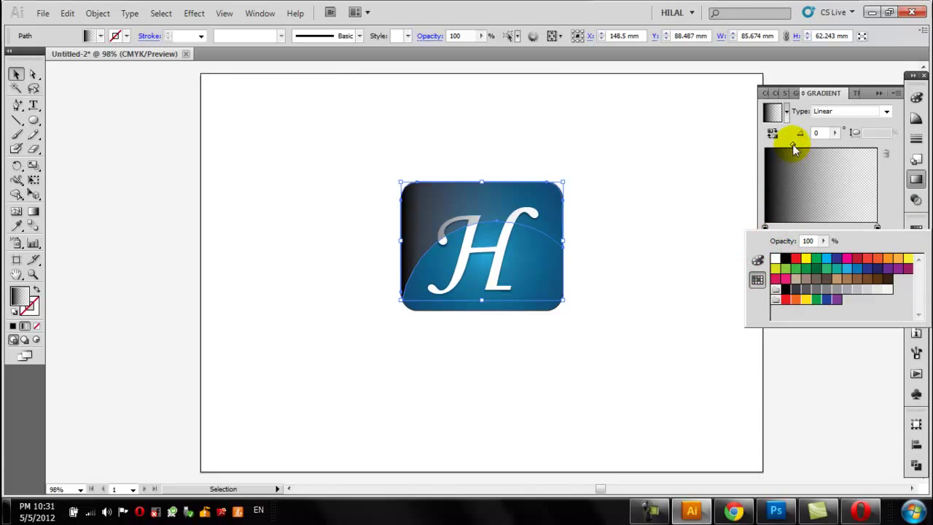
{"action": "left_click", "coordinate": [776, 258]}
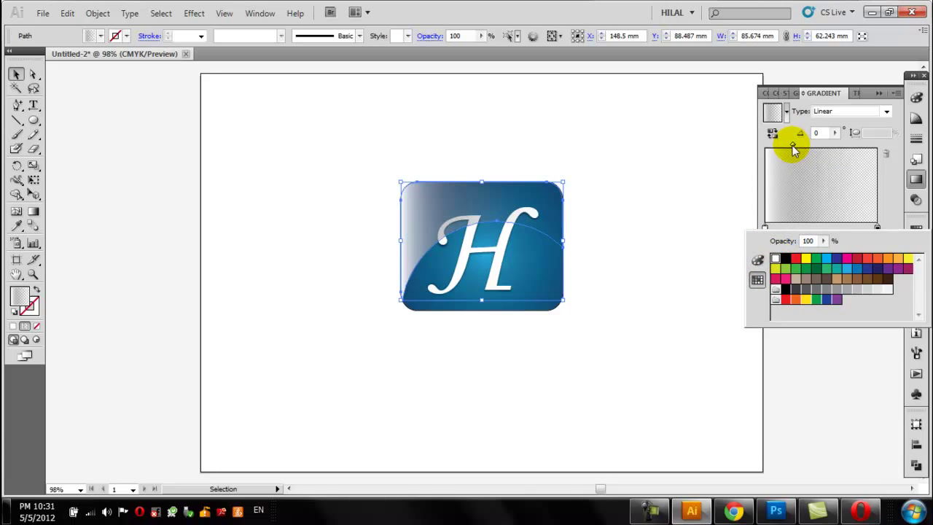
{"action": "left_click", "coordinate": [793, 145]}
{"action": "left_click_drag", "start_coordinate": [794, 145], "coordinate": [808, 143]}
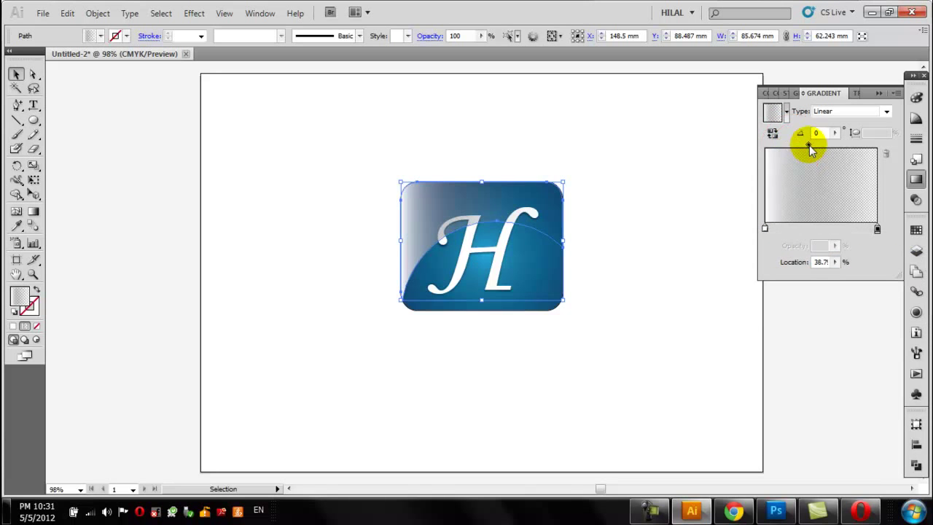
Make the right stop white and run the gradient from top to bottom.
{"action": "double_click", "coordinate": [878, 229]}
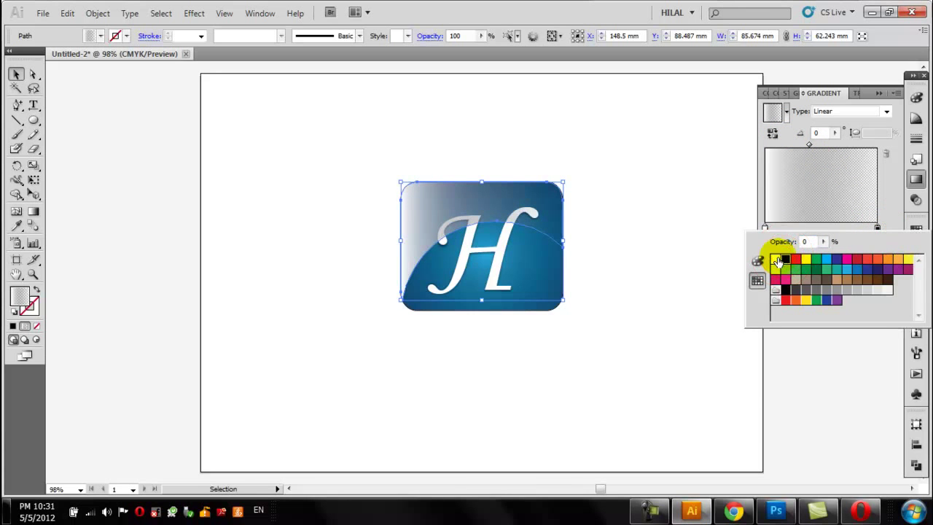
{"action": "left_click", "coordinate": [777, 261]}
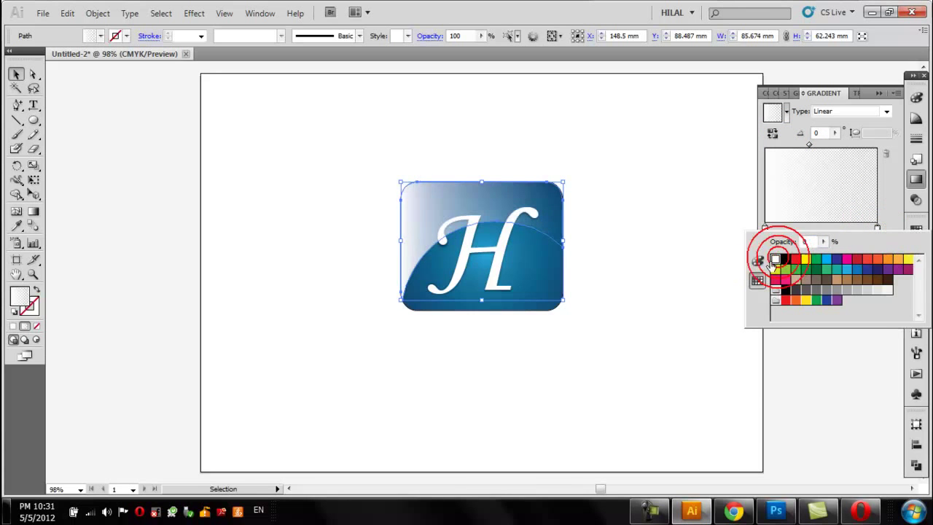
{"action": "left_click", "coordinate": [38, 211]}
{"action": "left_click", "coordinate": [38, 210]}
{"action": "mouse_move", "coordinate": [481, 241]}
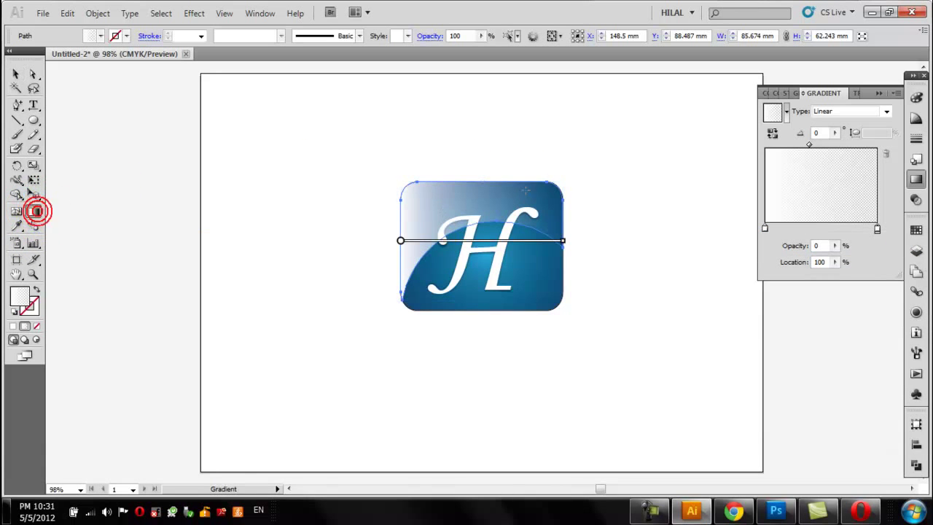
{"action": "mouse_move", "coordinate": [460, 135]}
{"action": "left_mouse_down"}
{"action": "mouse_move", "coordinate": [474, 211]}
{"action": "mouse_move", "coordinate": [475, 203]}
{"action": "left_mouse_up"}
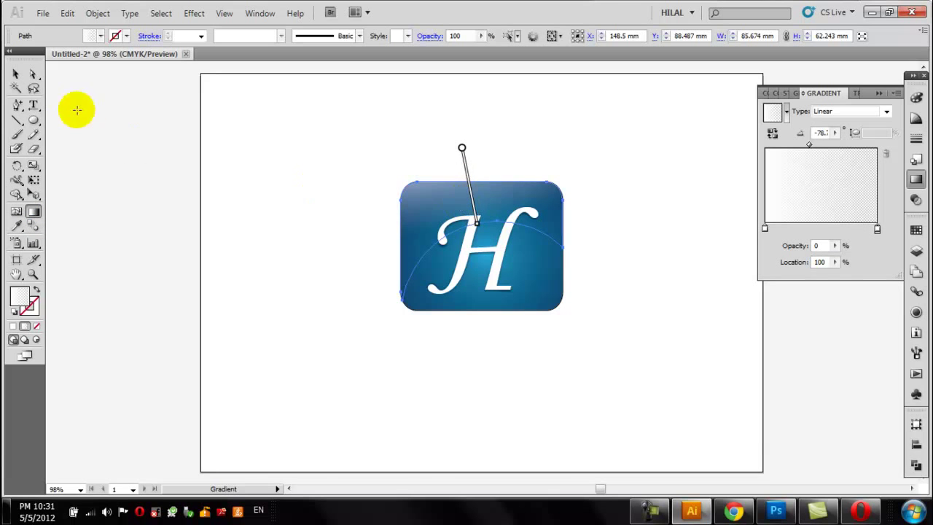
Move the gradient midpoint to about 61% to soften the highlight.
{"action": "left_click", "coordinate": [156, 136]}
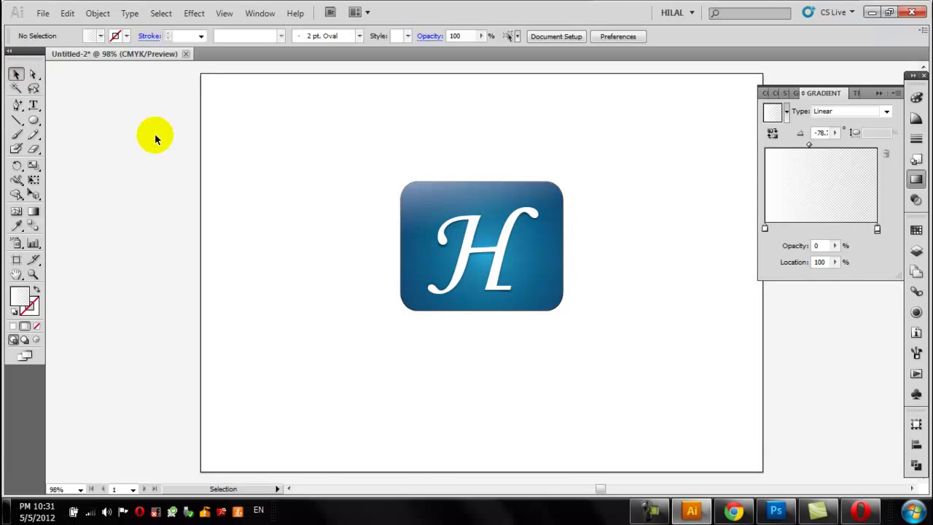
{"action": "left_click", "coordinate": [481, 206]}
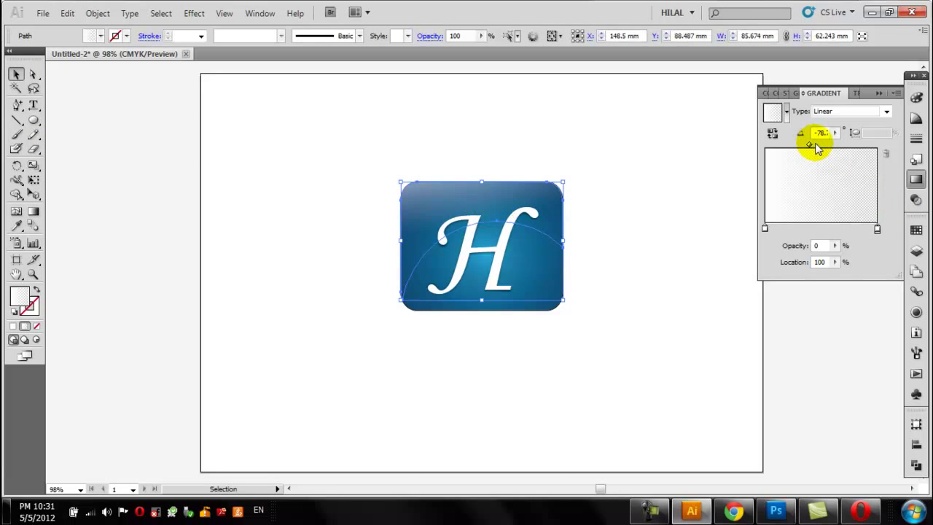
{"action": "left_click_drag", "start_coordinate": [822, 143], "coordinate": [835, 146]}
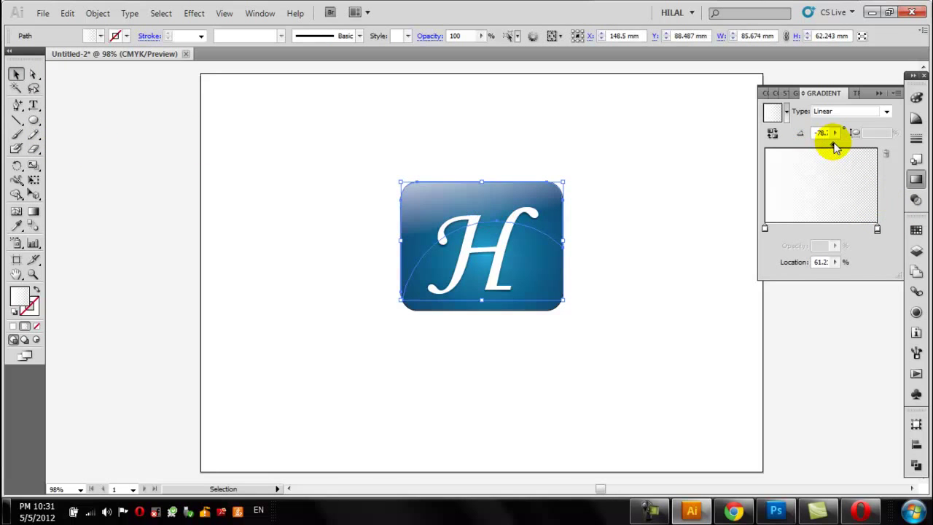
{"action": "left_click", "coordinate": [562, 139]}
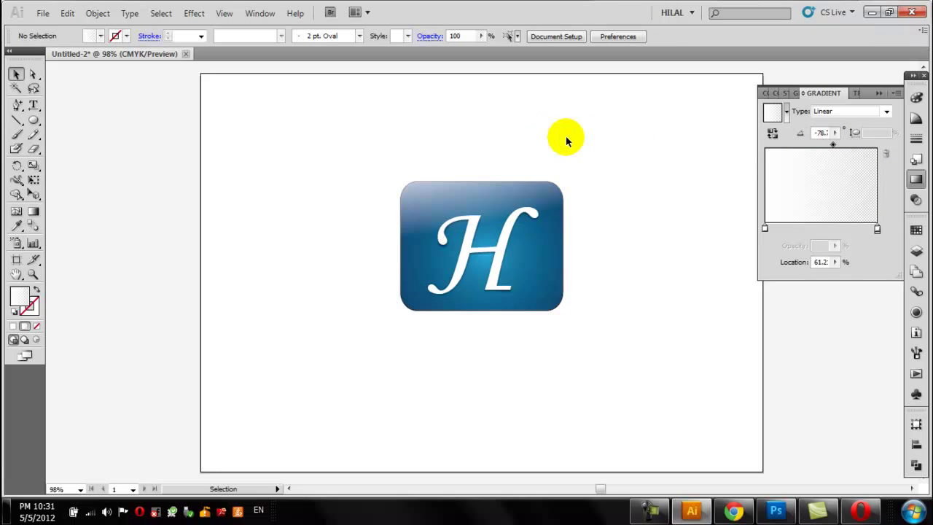
{"action": "left_click", "coordinate": [523, 136]}
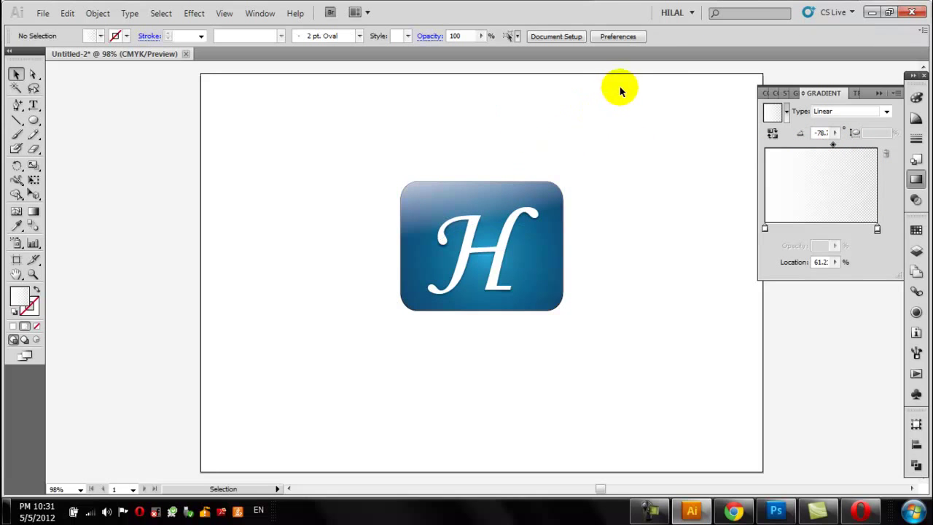
Draw a thin black-filled bar below the icon.
{"action": "left_click", "coordinate": [34, 121]}
{"action": "left_click", "coordinate": [80, 121]}
{"action": "left_click_drag", "start_coordinate": [301, 323], "coordinate": [466, 336]}
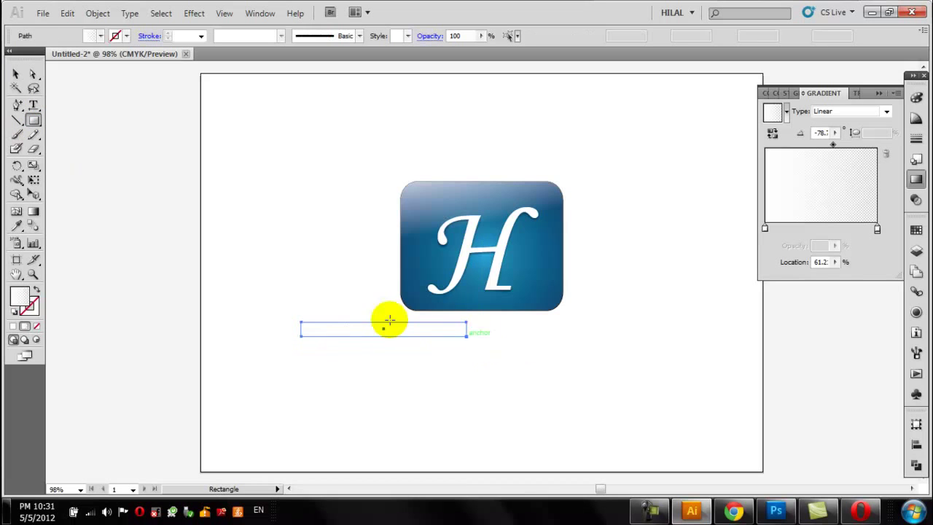
{"action": "left_click", "coordinate": [95, 36]}
{"action": "left_click", "coordinate": [33, 51]}
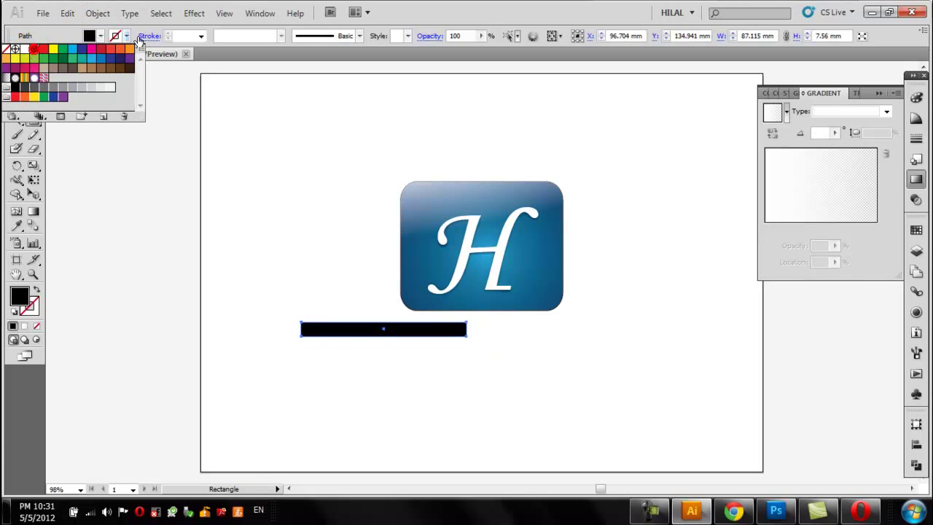
{"action": "left_click", "coordinate": [193, 15]}
Apply a 5.8 px Gaussian Blur to the bar.
{"action": "left_click", "coordinate": [193, 13]}
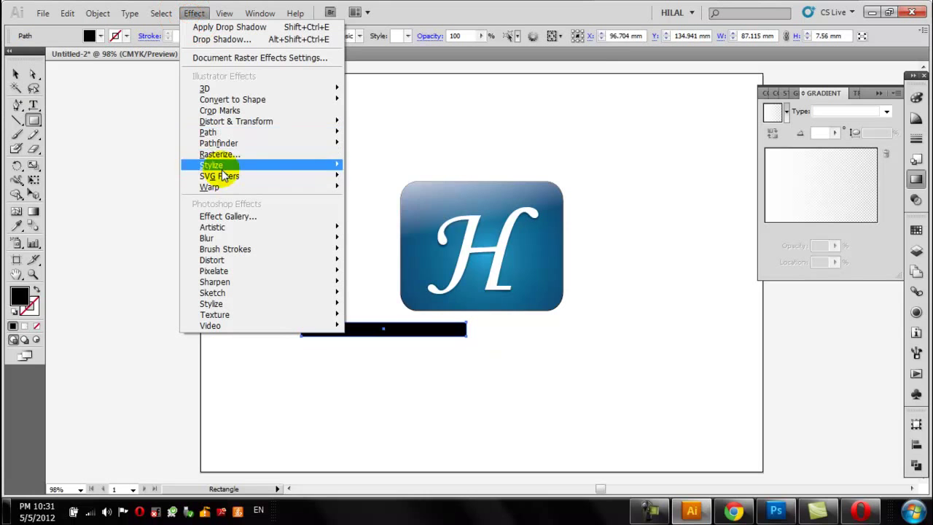
{"action": "left_click", "coordinate": [213, 166]}
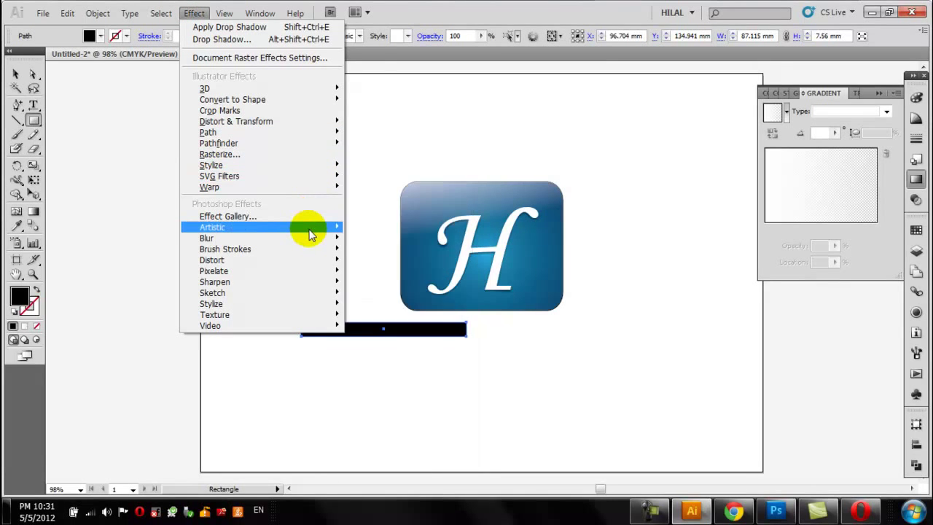
{"action": "mouse_move", "coordinate": [207, 237]}
{"action": "left_click", "coordinate": [387, 242]}
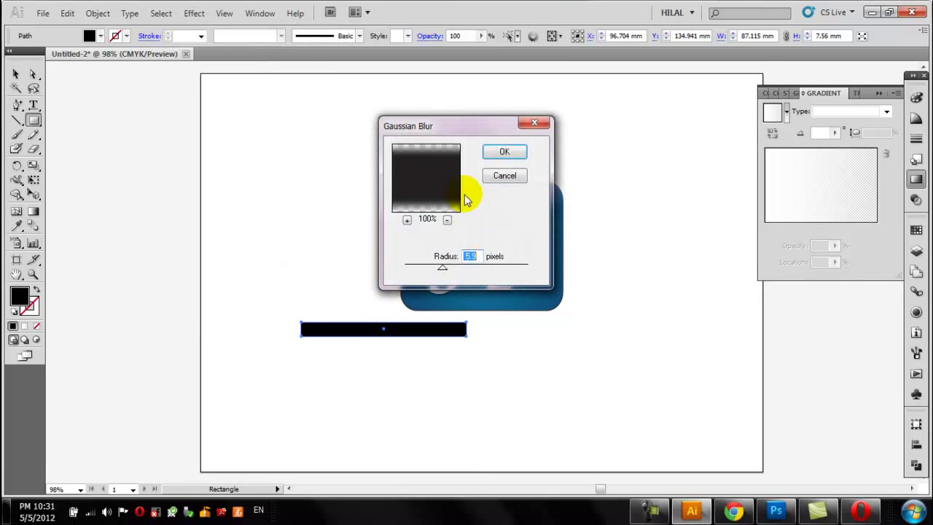
{"action": "left_click_drag", "start_coordinate": [438, 268], "coordinate": [445, 272]}
{"action": "left_click", "coordinate": [503, 152]}
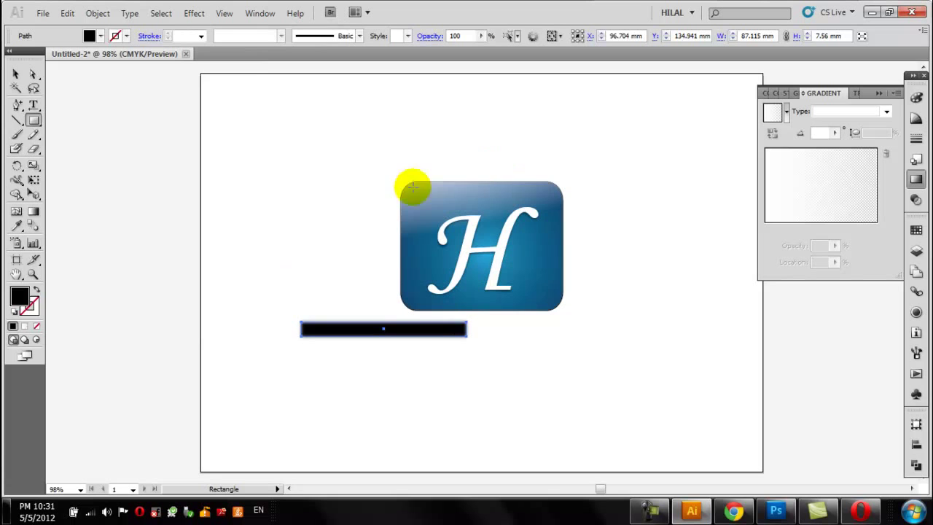
Add a second, new Gaussian Blur with a 43 px radius.
{"action": "left_click", "coordinate": [184, 16]}
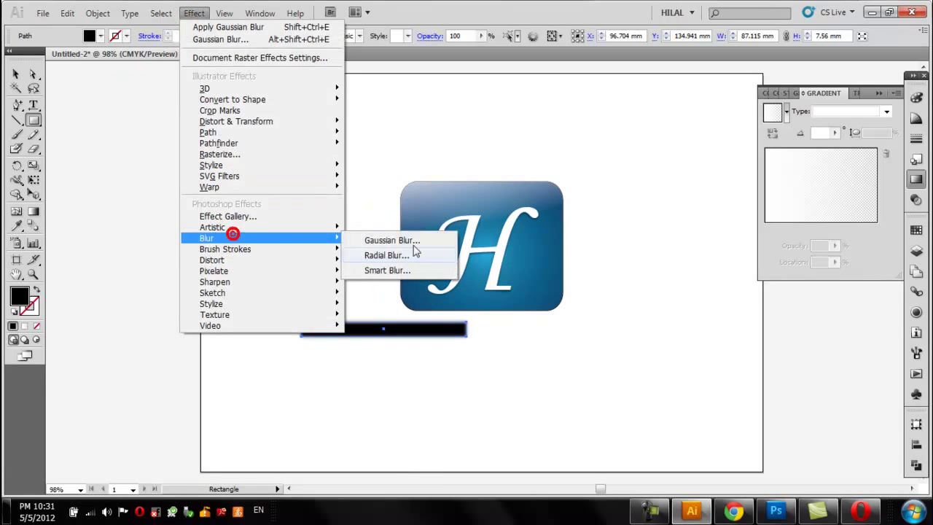
{"action": "left_click", "coordinate": [408, 238]}
{"action": "left_click", "coordinate": [390, 278]}
{"action": "left_click", "coordinate": [403, 298]}
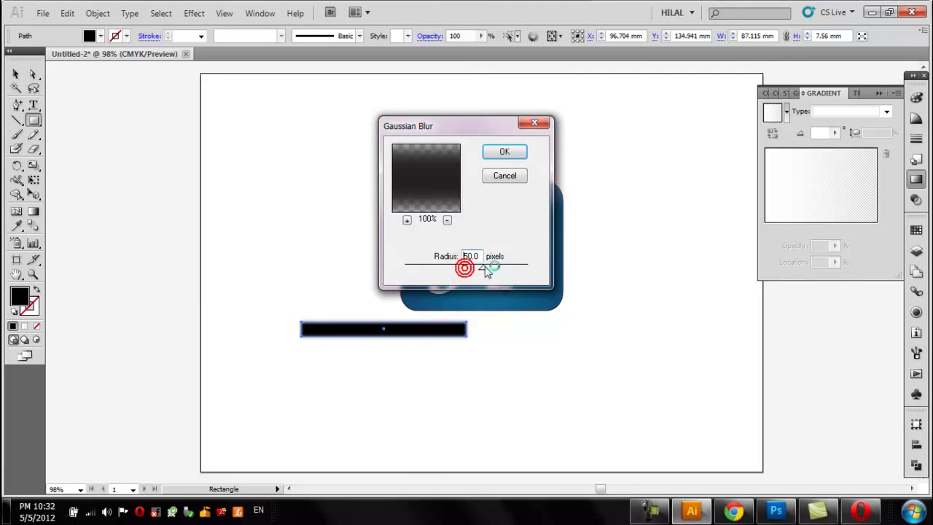
{"action": "left_click", "coordinate": [481, 267]}
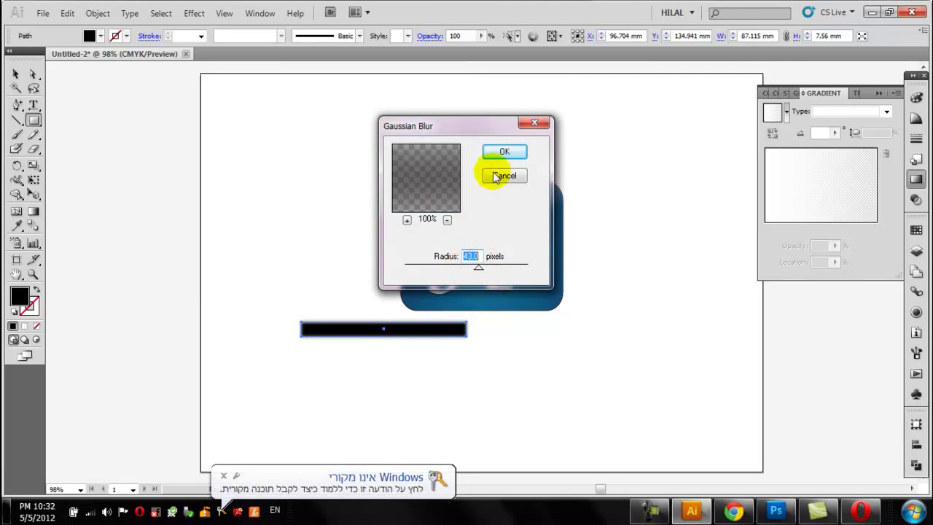
{"action": "left_click", "coordinate": [503, 152]}
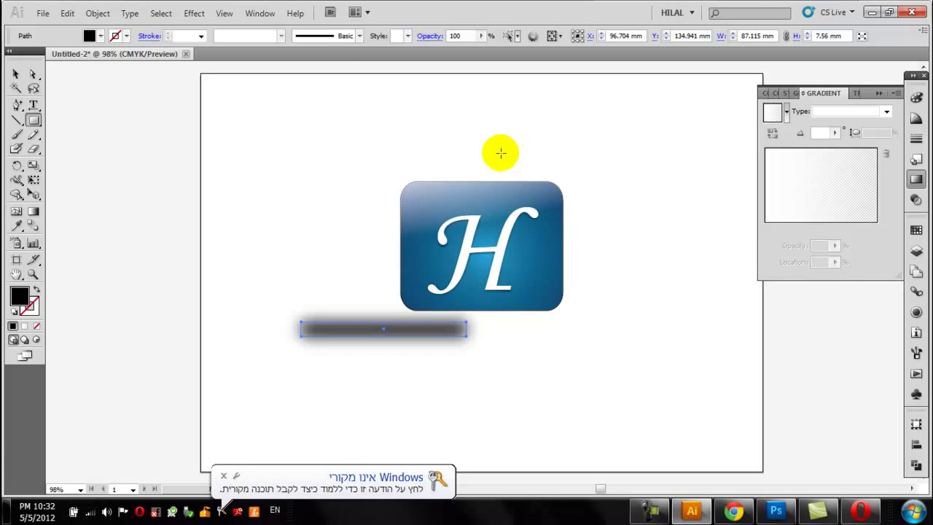
Move the blurred bar up under the icon and send it to the back.
{"action": "left_click", "coordinate": [78, 75]}
{"action": "mouse_move", "coordinate": [367, 333]}
{"action": "left_mouse_down"}
{"action": "mouse_move", "coordinate": [470, 310]}
{"action": "mouse_move", "coordinate": [462, 307]}
{"action": "left_mouse_up"}
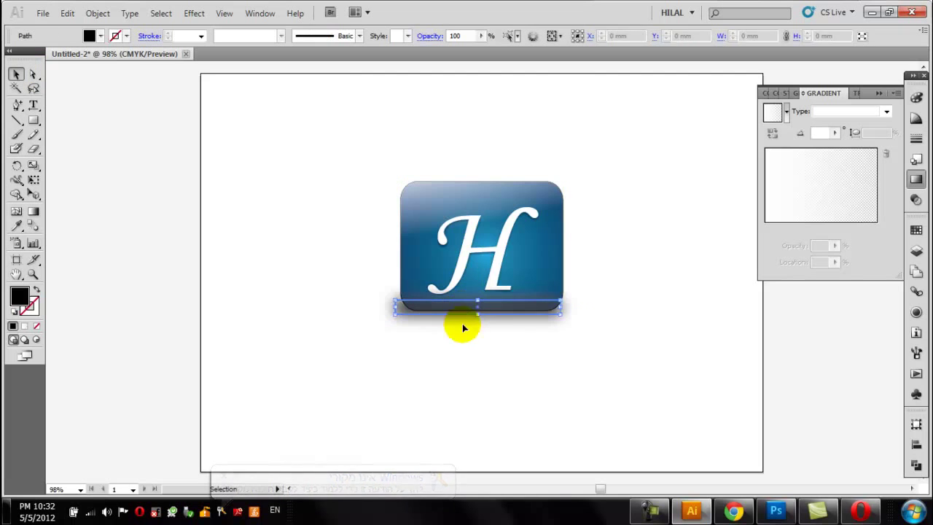
{"action": "right_click", "coordinate": [505, 309]}
{"action": "left_click", "coordinate": [670, 325]}
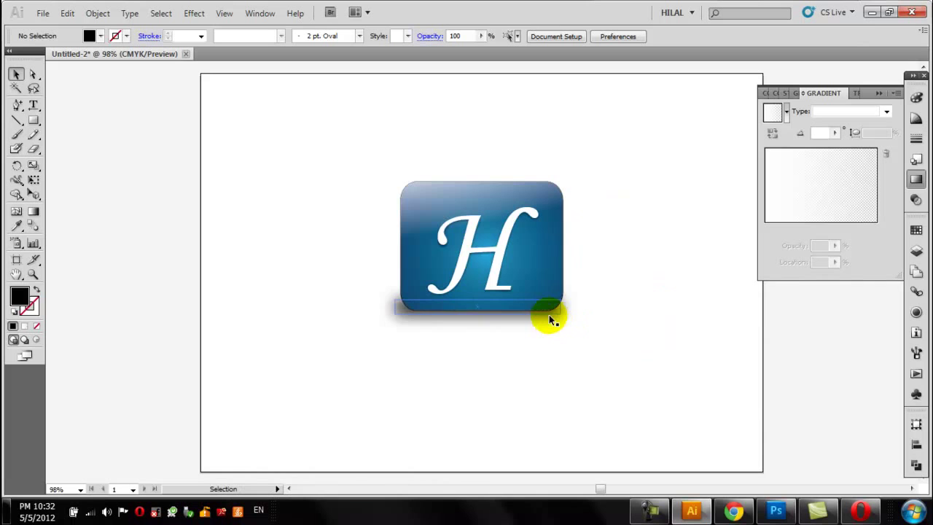
Nudge the blurred bar so it is centred beneath the icon's bottom edge.
{"action": "left_click_drag", "start_coordinate": [549, 316], "coordinate": [547, 311]}
{"action": "left_click", "coordinate": [573, 349]}
{"action": "left_click_drag", "start_coordinate": [397, 305], "coordinate": [402, 307]}
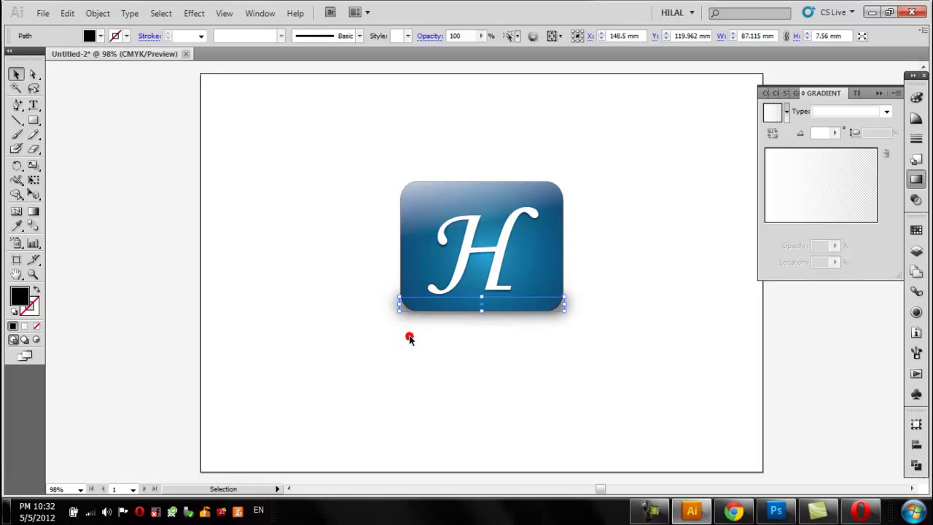
{"action": "left_click", "coordinate": [409, 338]}
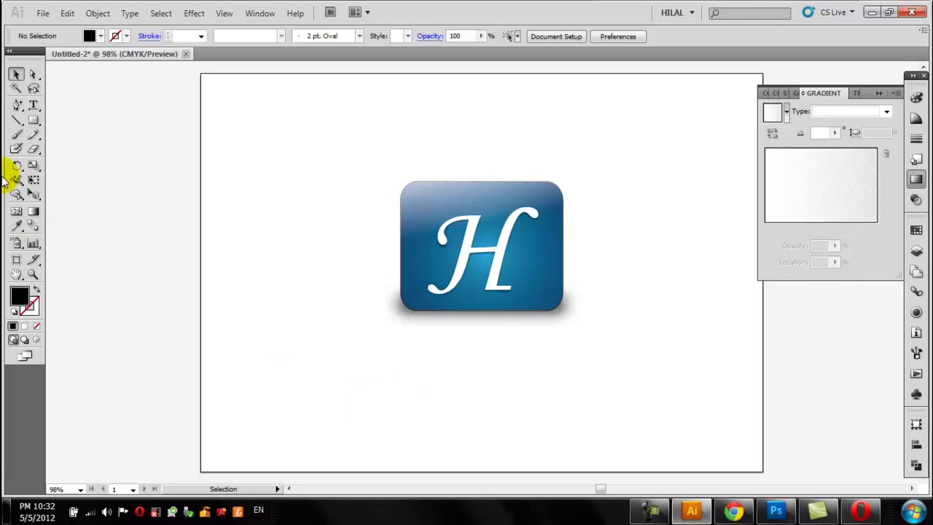
Draw a horizontal line along the icon's bottom edge and set its stroke colour.
{"action": "left_click", "coordinate": [16, 121]}
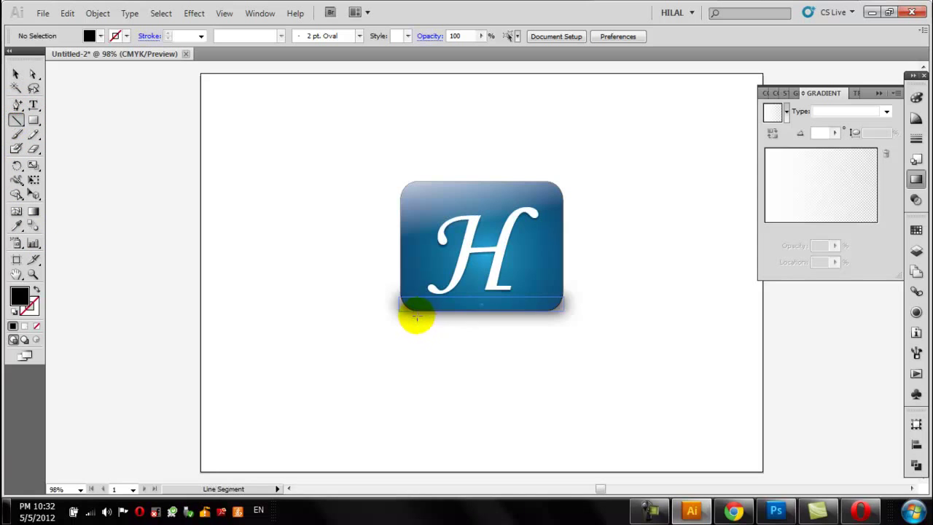
{"action": "left_click_drag", "start_coordinate": [417, 310], "coordinate": [546, 311]}
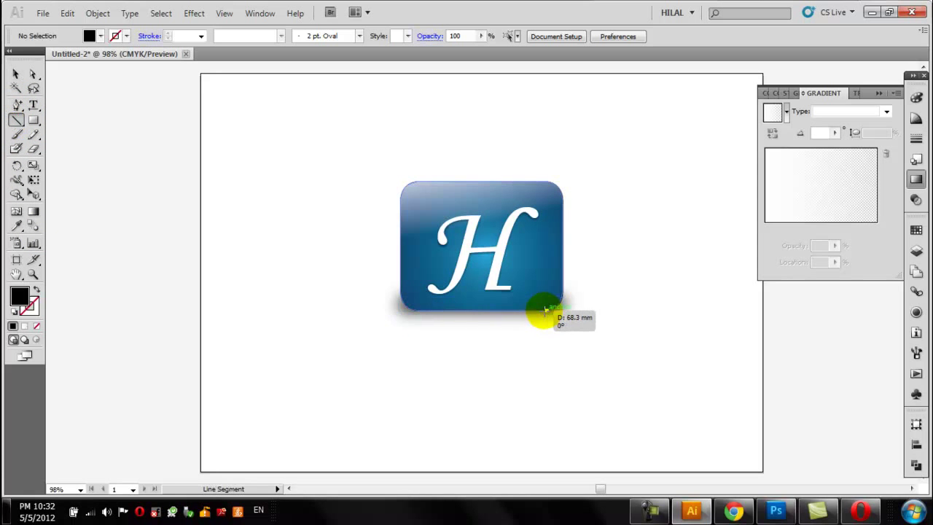
{"action": "left_click", "coordinate": [115, 36]}
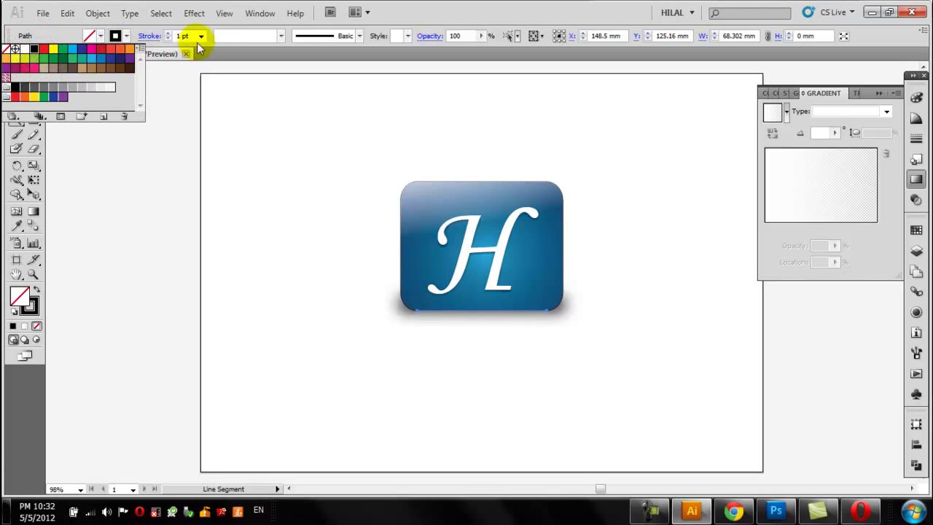
{"action": "left_click", "coordinate": [163, 38]}
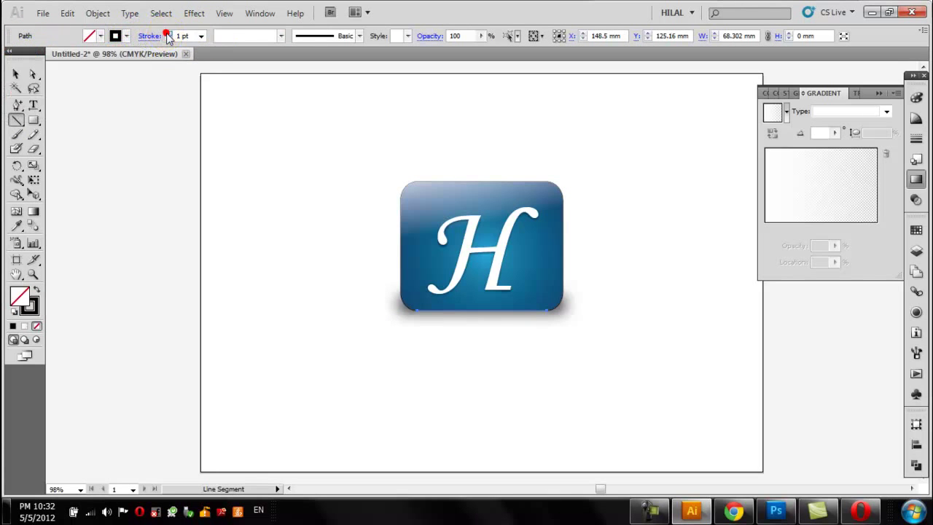
Change the new line's stacking order via Arrange, then deselect it.
{"action": "right_click", "coordinate": [493, 310]}
{"action": "left_click", "coordinate": [662, 282]}
{"action": "left_click", "coordinate": [15, 73]}
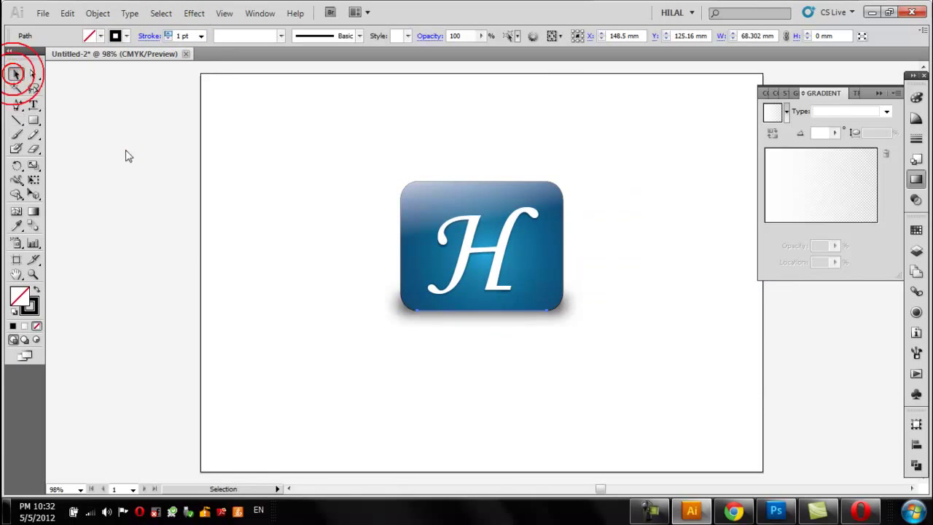
{"action": "left_click", "coordinate": [125, 150]}
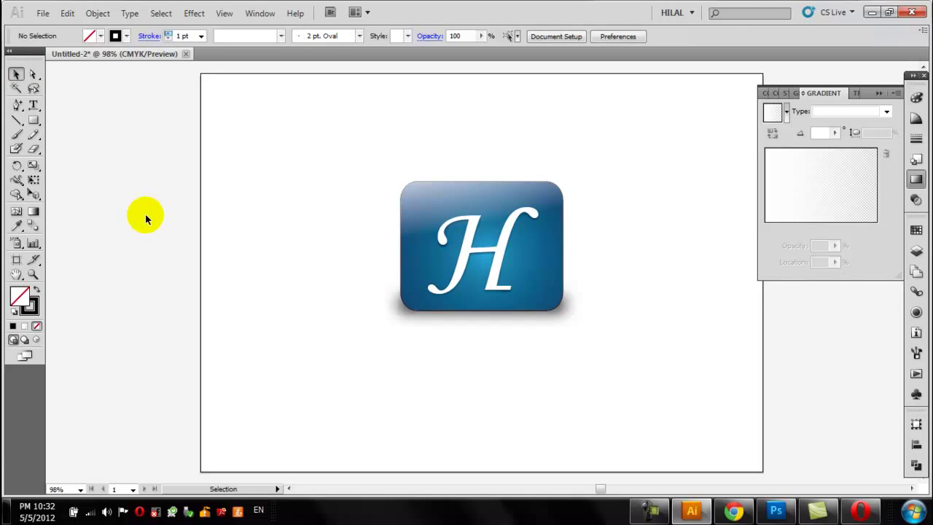
Zoom in on the H icon and set the blue rounded rectangle's stroke to None.
{"action": "left_click", "coordinate": [33, 273]}
{"action": "left_click_drag", "start_coordinate": [651, 146], "coordinate": [346, 364]}
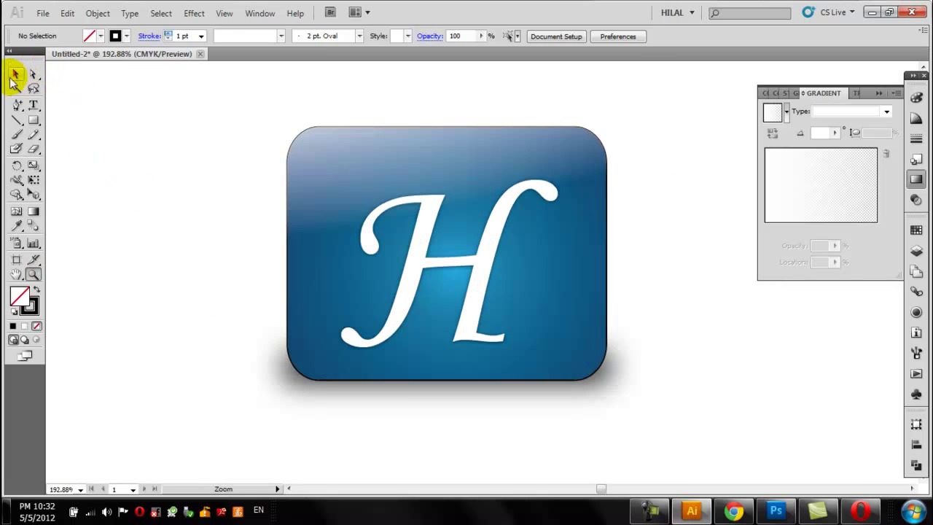
{"action": "left_click", "coordinate": [575, 342]}
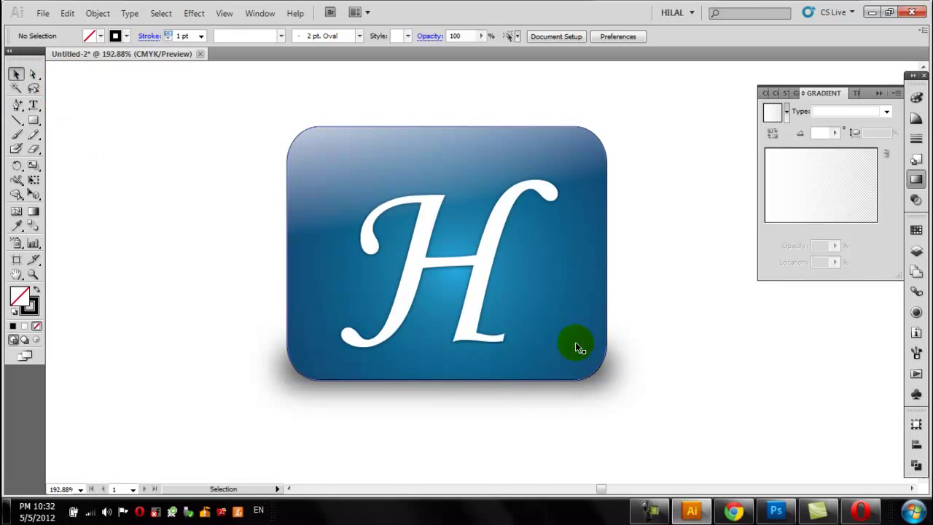
{"action": "left_click", "coordinate": [122, 37]}
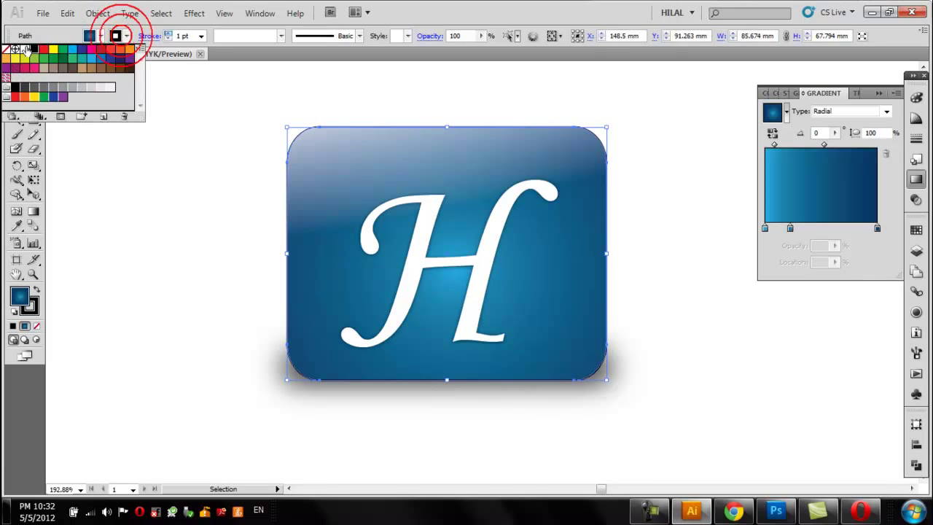
{"action": "left_click", "coordinate": [7, 50]}
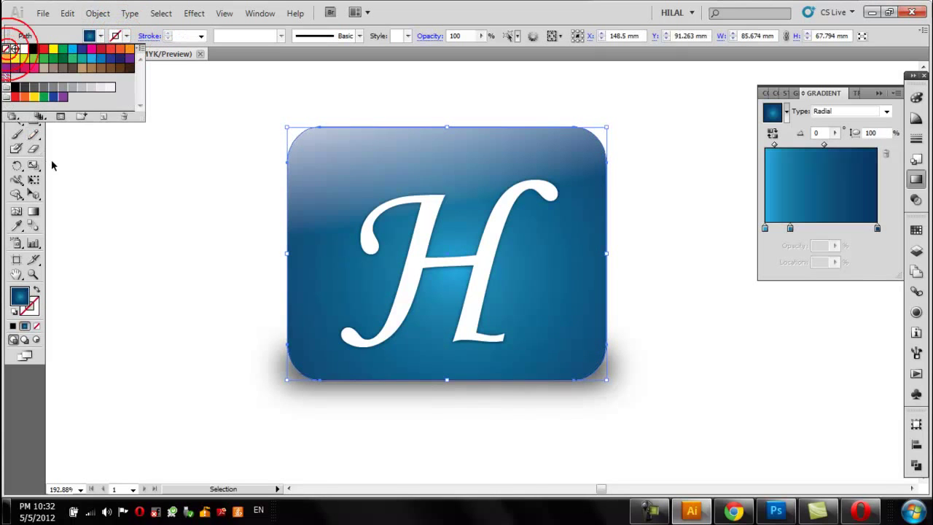
{"action": "left_click", "coordinate": [653, 509]}
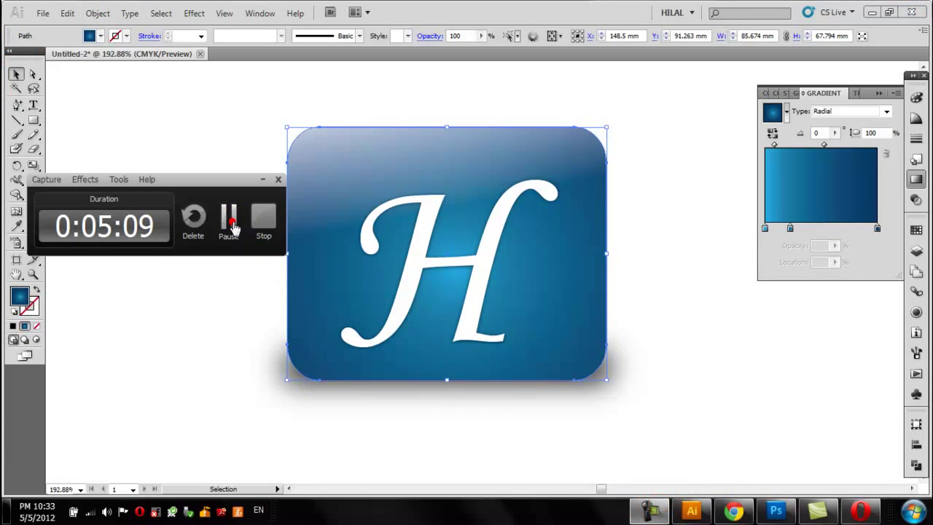
{"action": "left_click", "coordinate": [229, 219]}
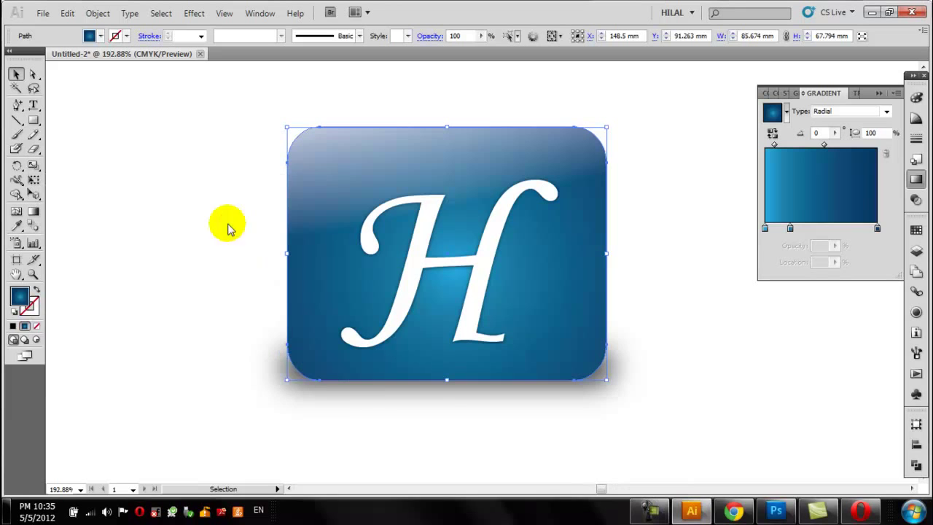
{"action": "left_click", "coordinate": [185, 156]}
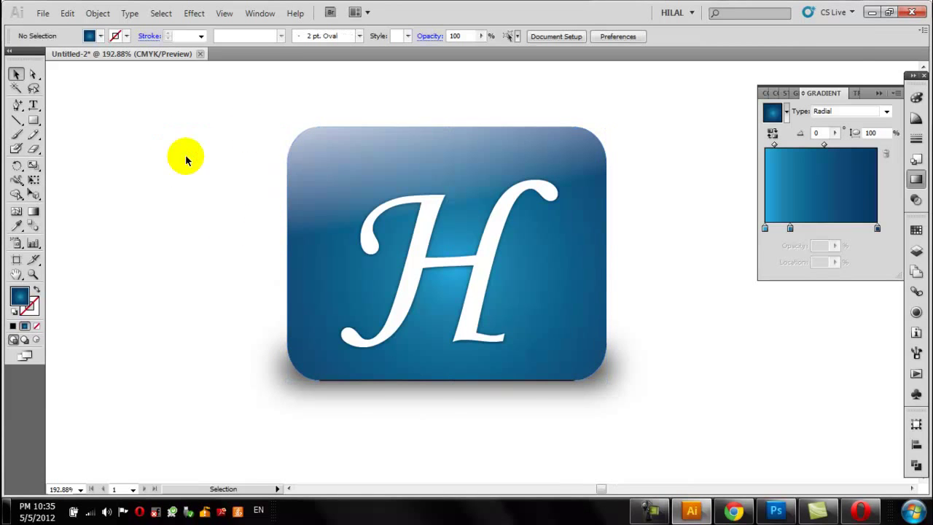
Reselect the gloss highlight shape and undo a trial gradient-midpoint shift.
{"action": "left_click", "coordinate": [337, 156]}
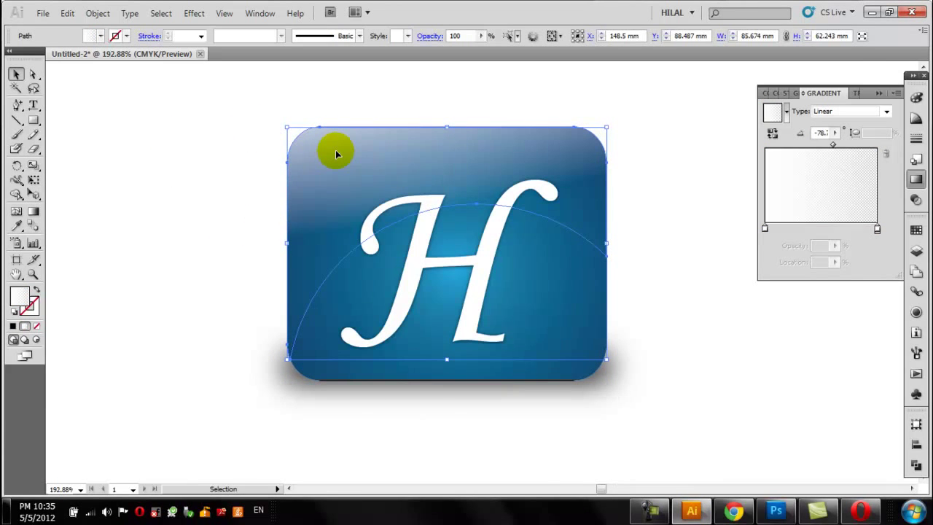
{"action": "key", "text": "a"}
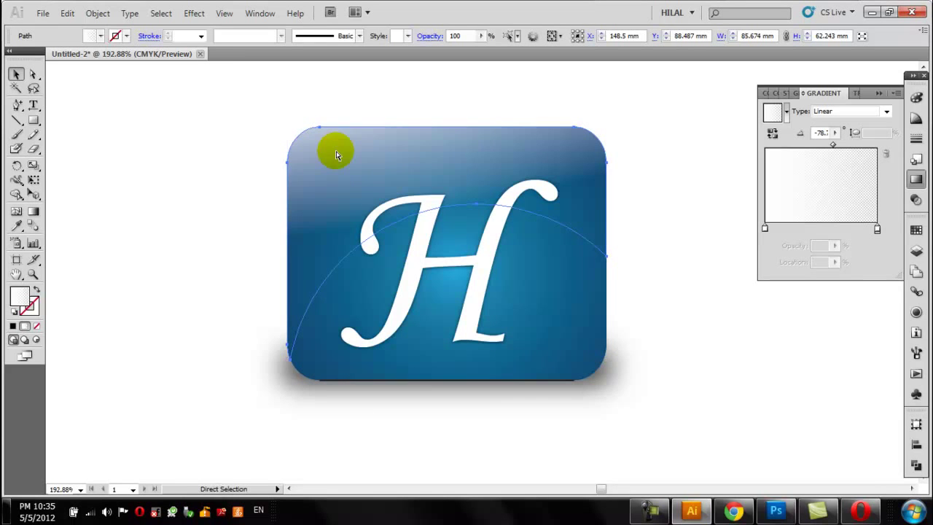
{"action": "key", "text": "v"}
{"action": "left_click", "coordinate": [203, 171]}
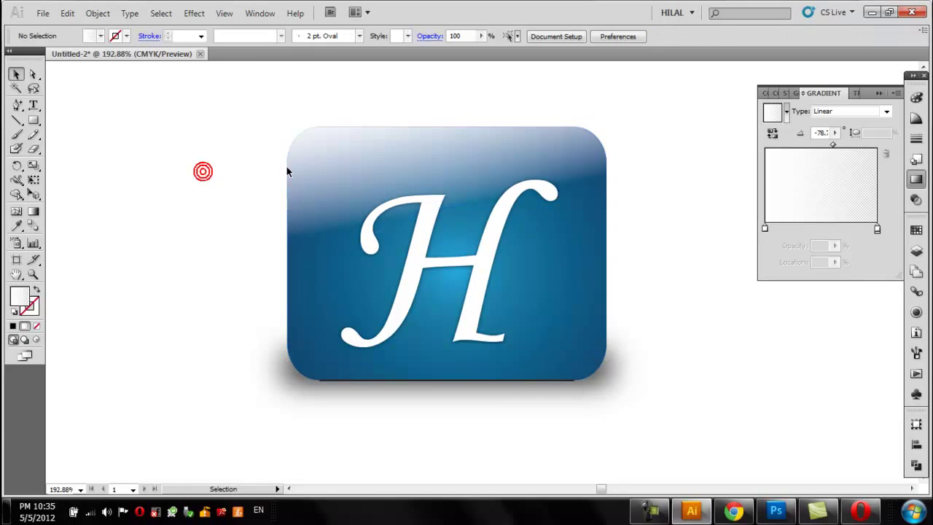
{"action": "left_click", "coordinate": [372, 158]}
{"action": "left_click_drag", "start_coordinate": [832, 144], "coordinate": [862, 146]}
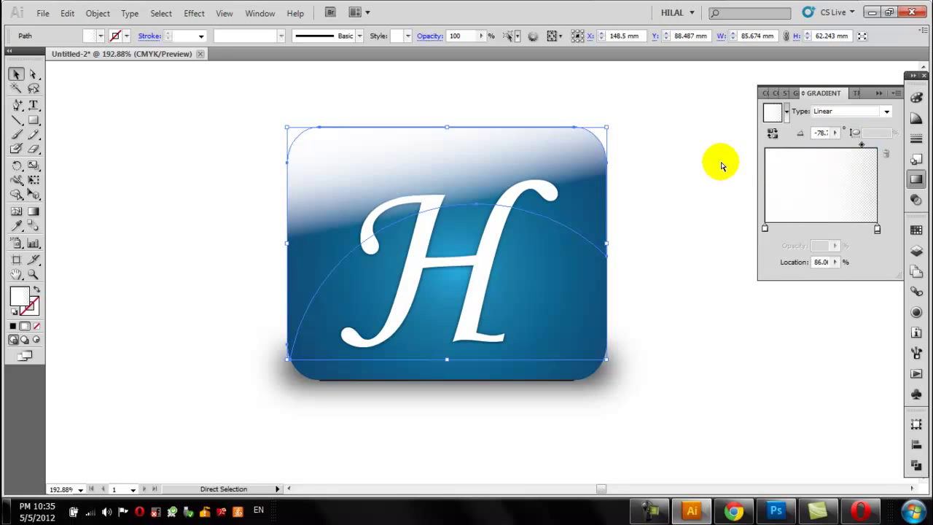
{"action": "key", "text": "ctrl+z"}
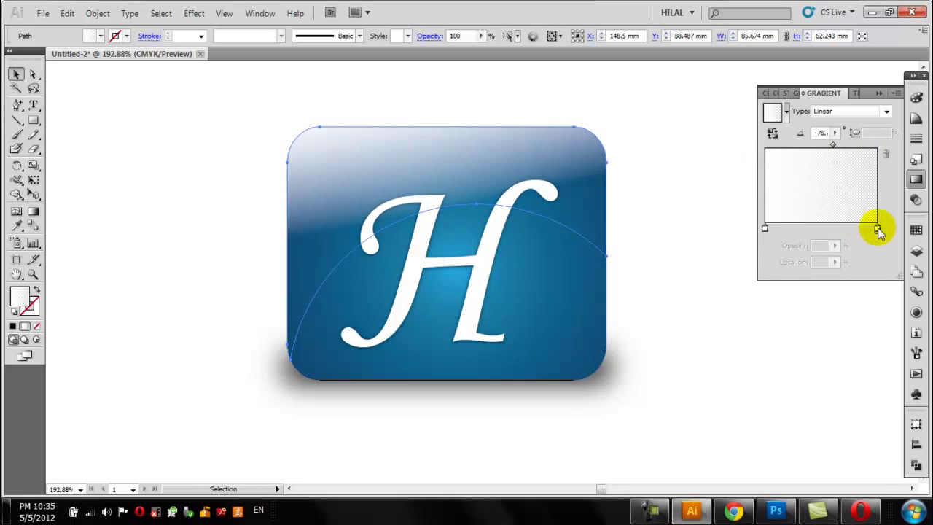
Make the gradient's end stop a 100% opaque dark grey and move the midpoint to 28.4.
{"action": "double_click", "coordinate": [878, 232]}
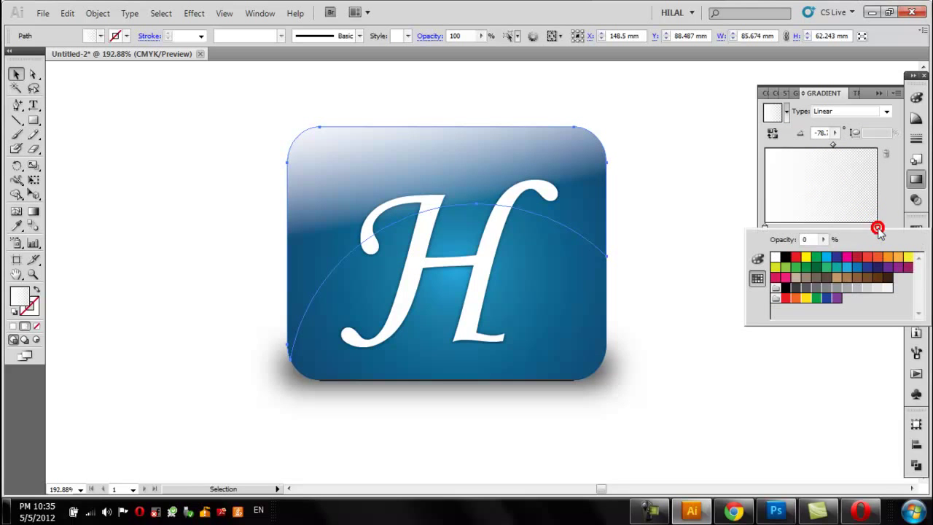
{"action": "left_click", "coordinate": [797, 291]}
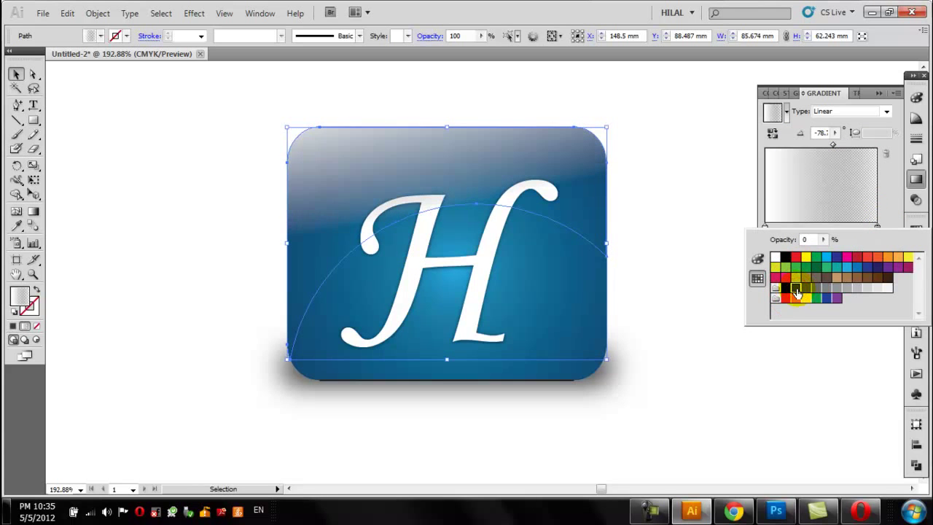
{"action": "left_click", "coordinate": [858, 228]}
{"action": "left_click", "coordinate": [875, 228]}
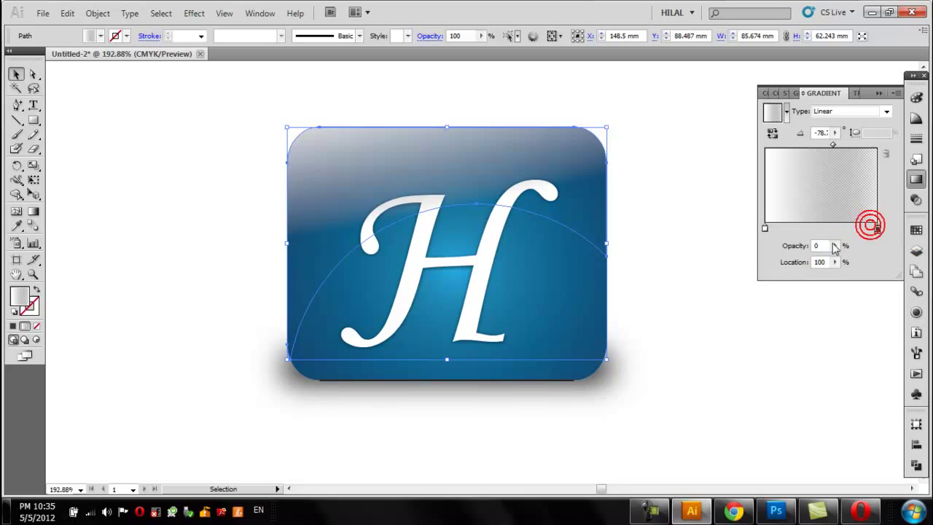
{"action": "left_click", "coordinate": [833, 246]}
{"action": "left_click_drag", "start_coordinate": [842, 262], "coordinate": [838, 261]}
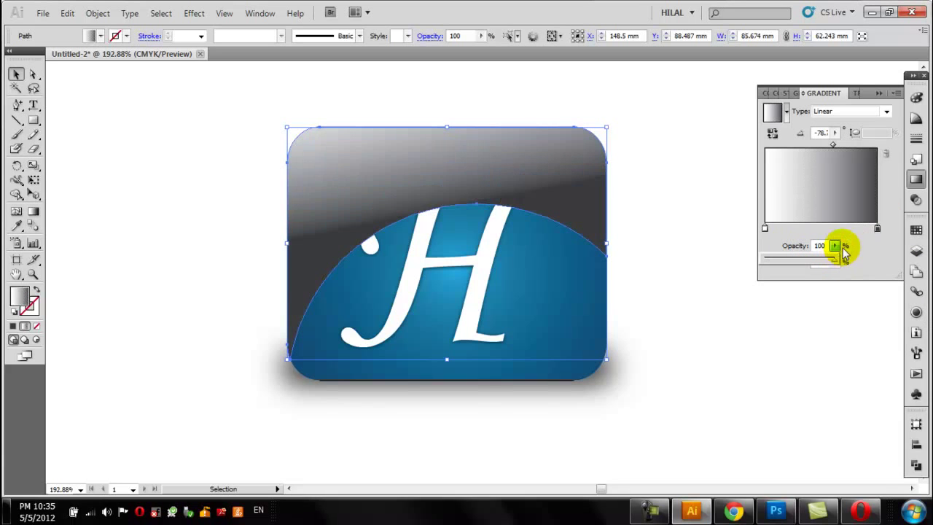
{"action": "left_click", "coordinate": [834, 149]}
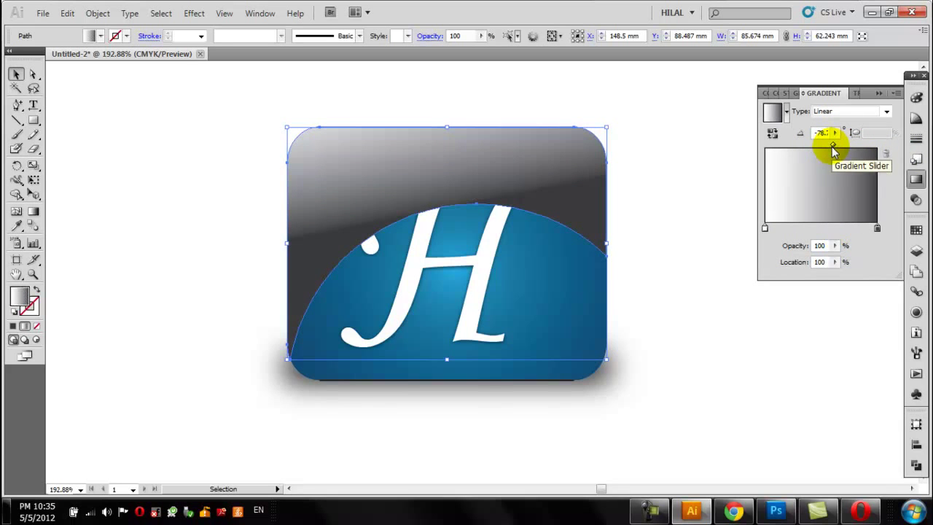
{"action": "left_click_drag", "start_coordinate": [834, 145], "coordinate": [797, 143]}
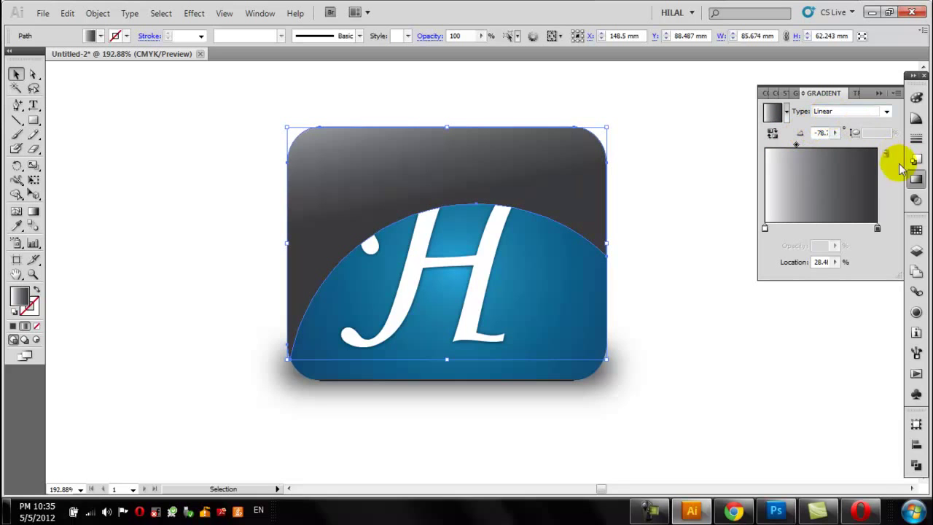
{"action": "left_click", "coordinate": [917, 199]}
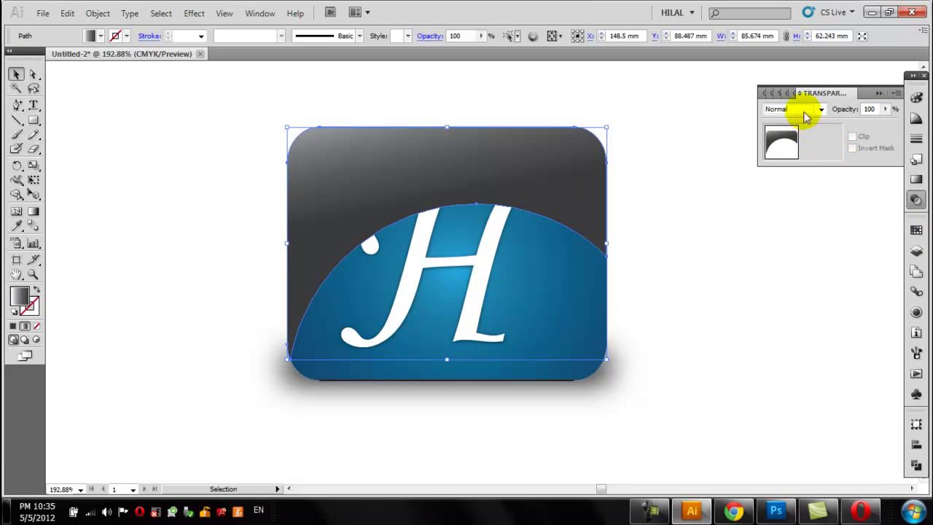
Give the gloss highlight Overlay blend mode at 14% opacity, then deselect.
{"action": "left_click", "coordinate": [802, 110]}
{"action": "left_click", "coordinate": [797, 217]}
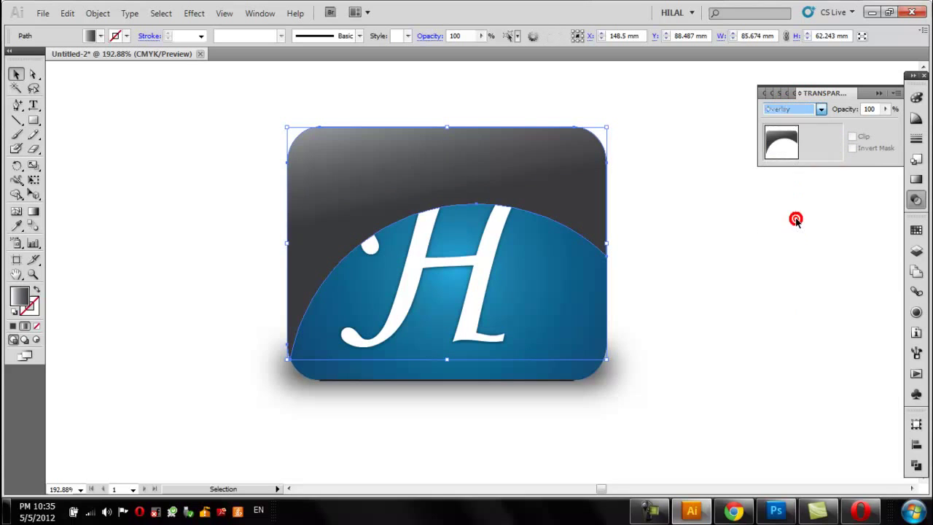
{"action": "left_click", "coordinate": [885, 108]}
{"action": "left_click_drag", "start_coordinate": [851, 124], "coordinate": [829, 130]}
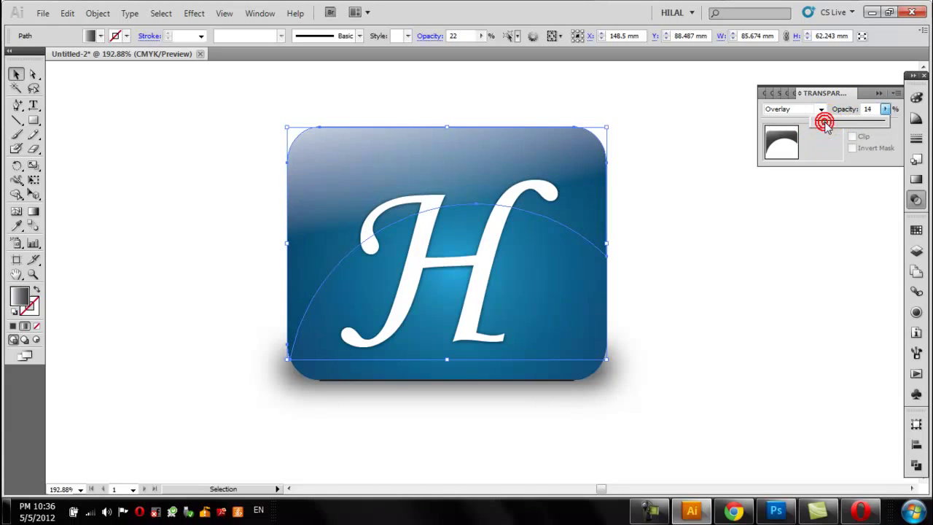
{"action": "left_click", "coordinate": [792, 240]}
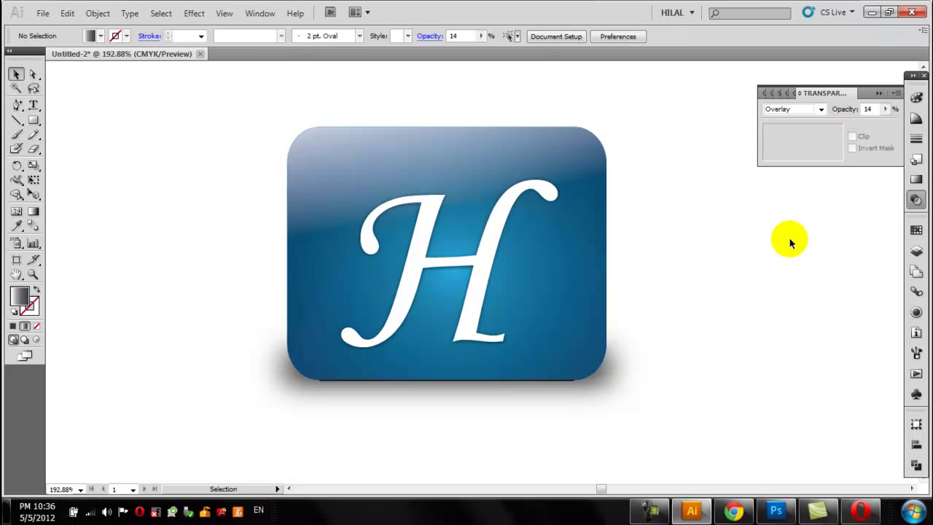
Apply a Gaussian Blur with about 7 pixel radius to the thin base line.
{"action": "left_click", "coordinate": [566, 382]}
{"action": "left_click", "coordinate": [567, 383]}
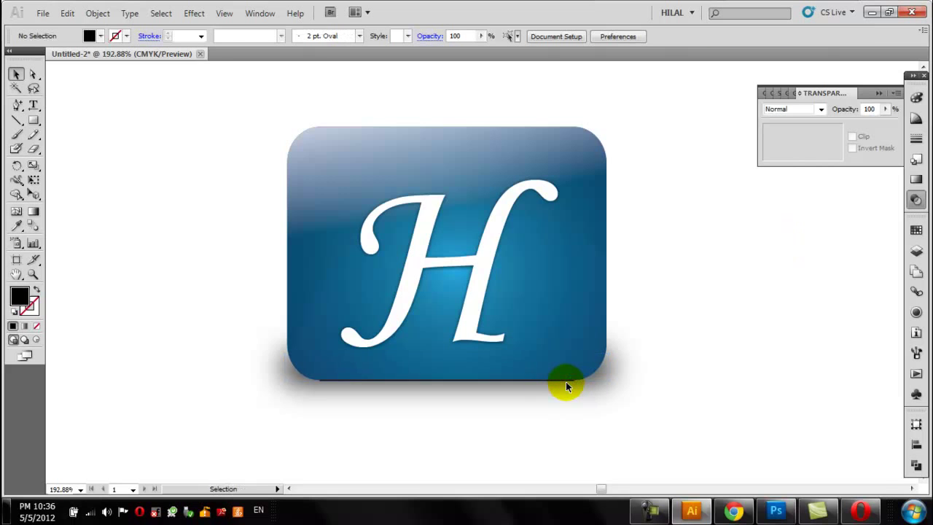
{"action": "left_click", "coordinate": [558, 380]}
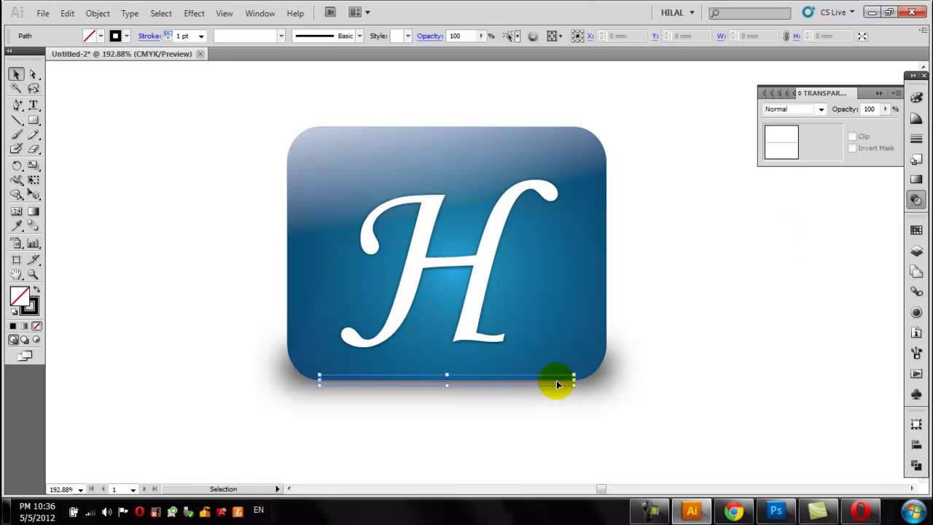
{"action": "left_click", "coordinate": [194, 13]}
{"action": "mouse_move", "coordinate": [208, 238]}
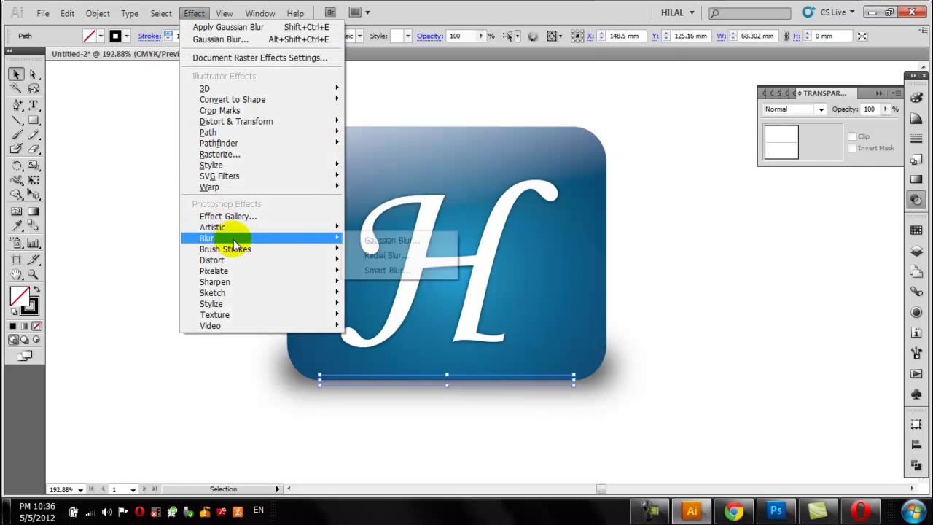
{"action": "left_click", "coordinate": [382, 242]}
{"action": "left_click_drag", "start_coordinate": [478, 268], "coordinate": [445, 268]}
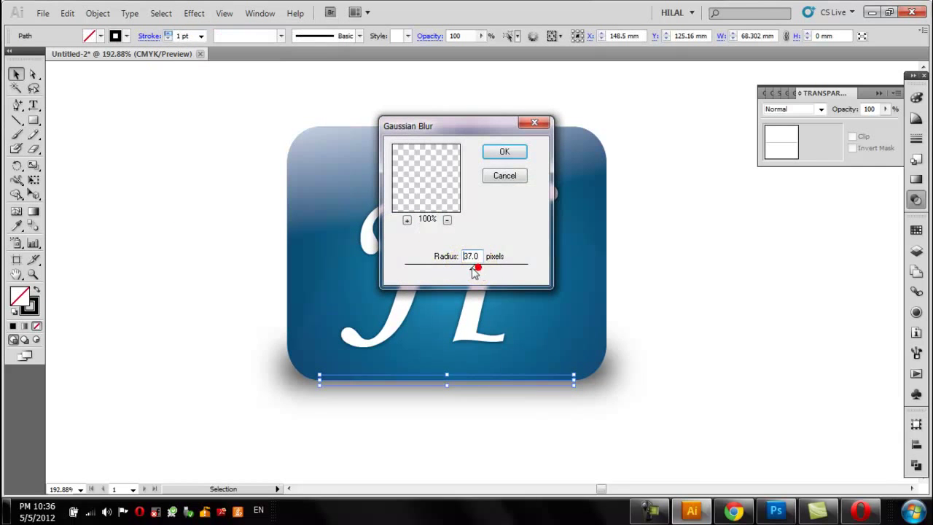
{"action": "left_click", "coordinate": [505, 152]}
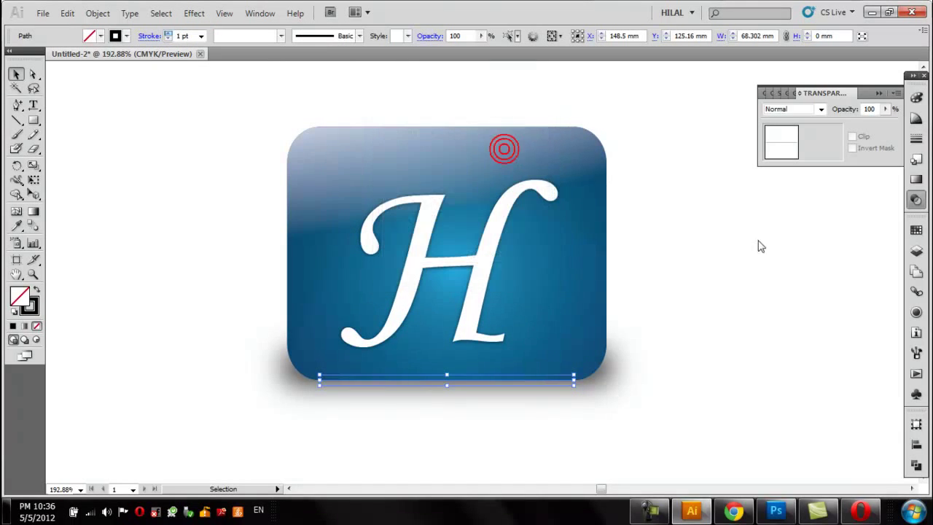
{"action": "left_click", "coordinate": [797, 246]}
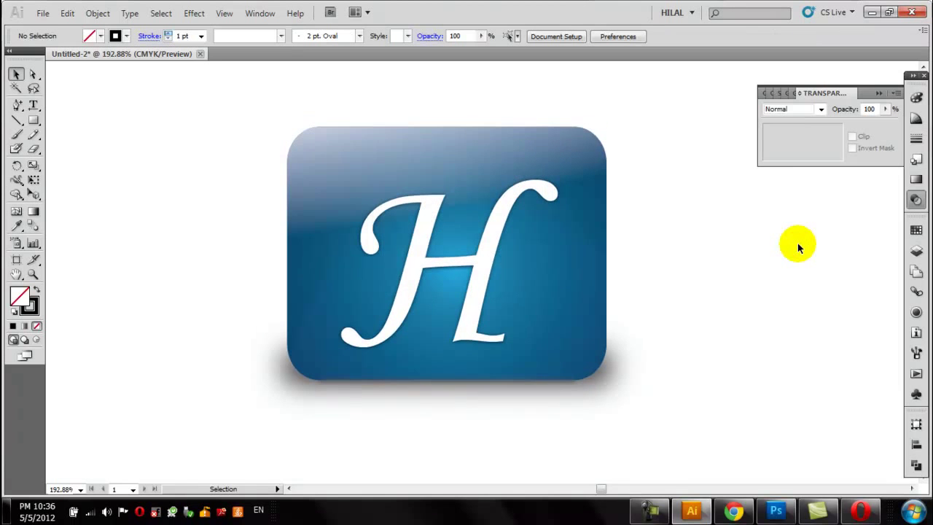
{"action": "scroll", "coordinate": [798, 246], "scroll_direction": "up", "scroll_amount": 1}
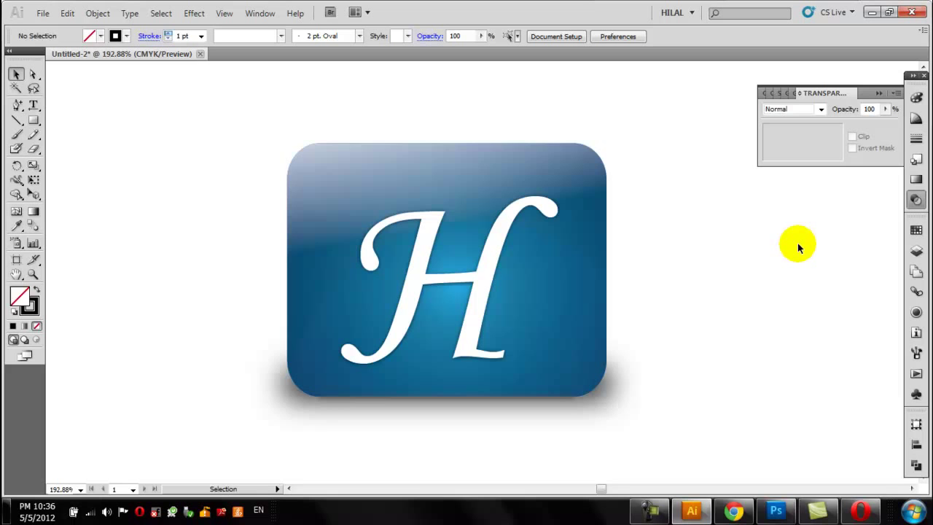
Select the overlay gloss highlight and raise its opacity to 42%.
{"action": "left_click", "coordinate": [587, 189]}
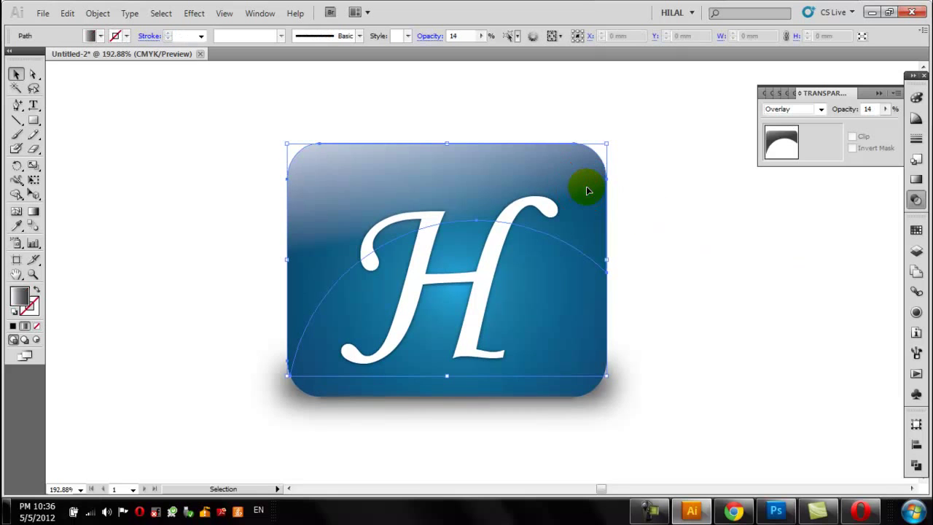
{"action": "left_click", "coordinate": [885, 109]}
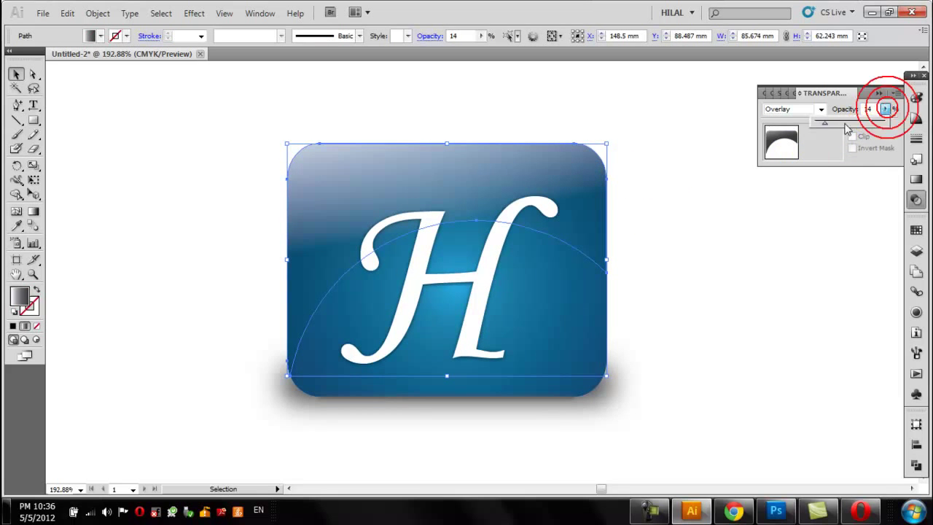
{"action": "left_click", "coordinate": [799, 224]}
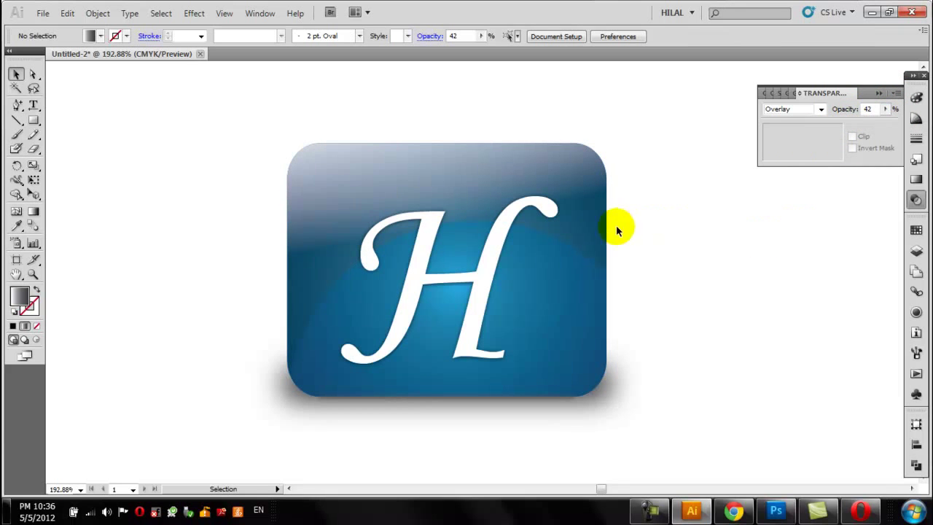
Lower the highlight's opacity to 33%, deselect, and zoom out to the artboard.
{"action": "left_click", "coordinate": [604, 226]}
{"action": "left_click", "coordinate": [885, 109]}
{"action": "left_click_drag", "start_coordinate": [846, 122], "coordinate": [841, 124]}
{"action": "left_click", "coordinate": [810, 232]}
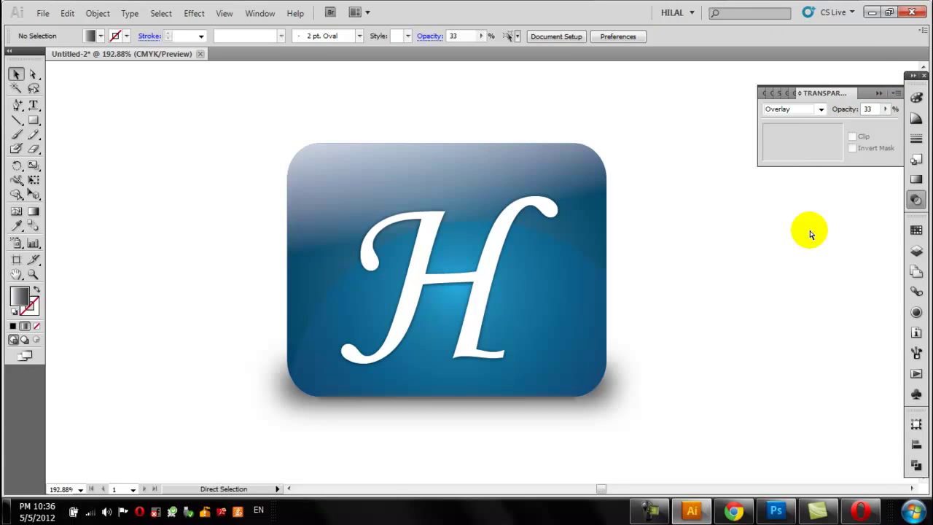
{"action": "key", "text": "ctrl+minus"}
{"action": "key", "text": "ctrl+minus"}
{"action": "key", "text": "ctrl+minus"}
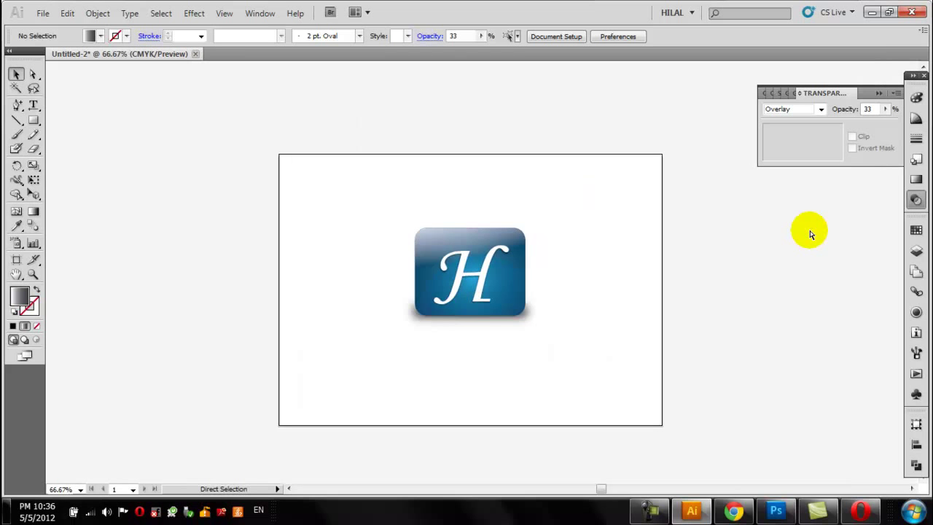
{"action": "key", "text": "ctrl+plus"}
{"action": "key", "text": "ctrl+plus"}
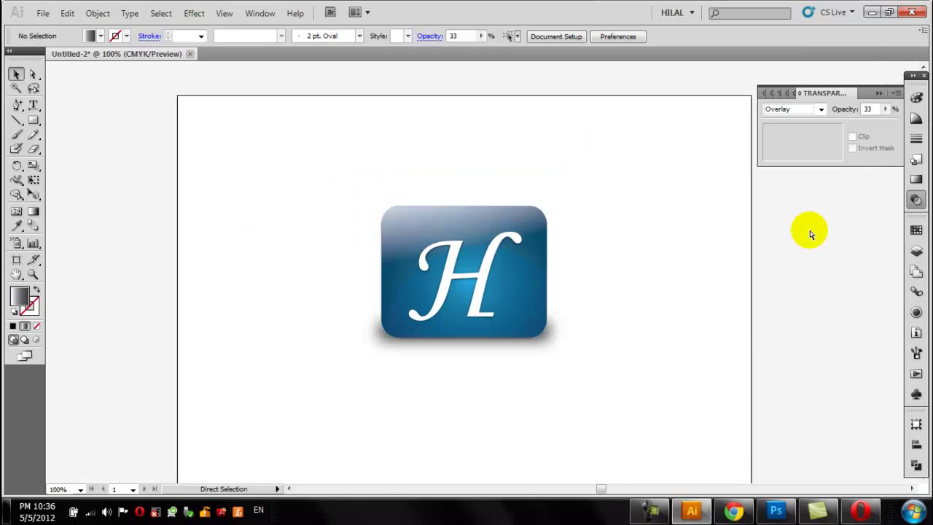
{"action": "key", "text": "ctrl+plus"}
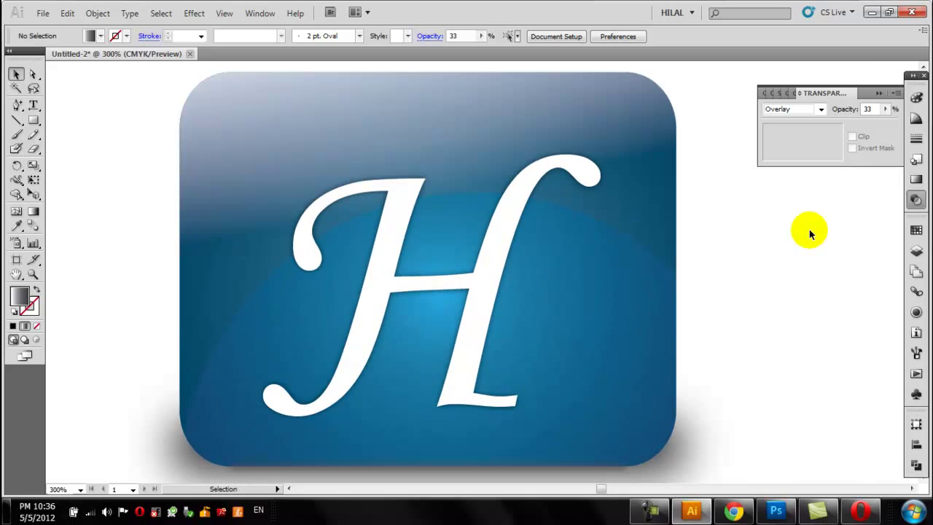
{"action": "left_click", "coordinate": [646, 514]}
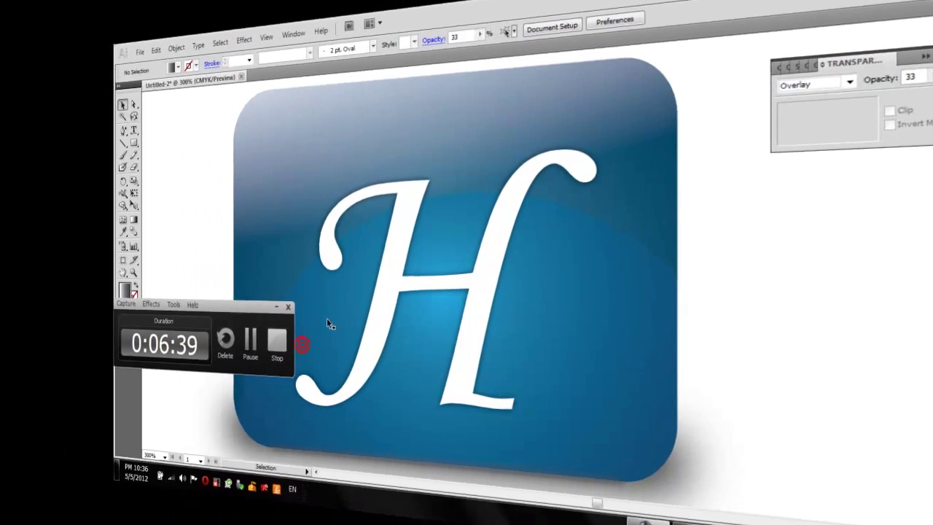